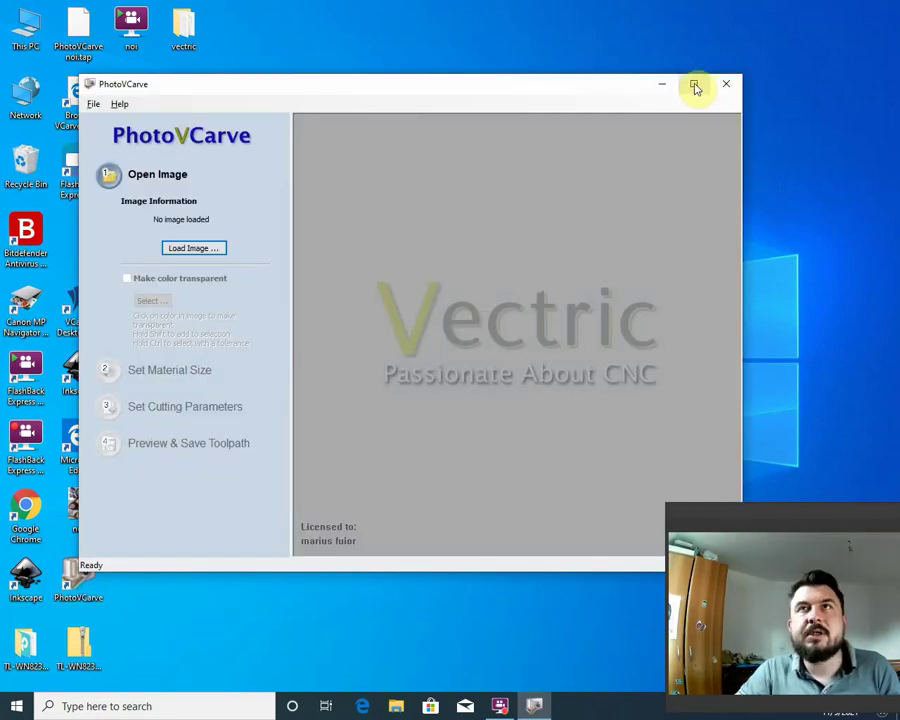
# Step: Maximize the window and load the JPG image noi from the Desktop
pyautogui.click(693, 84)
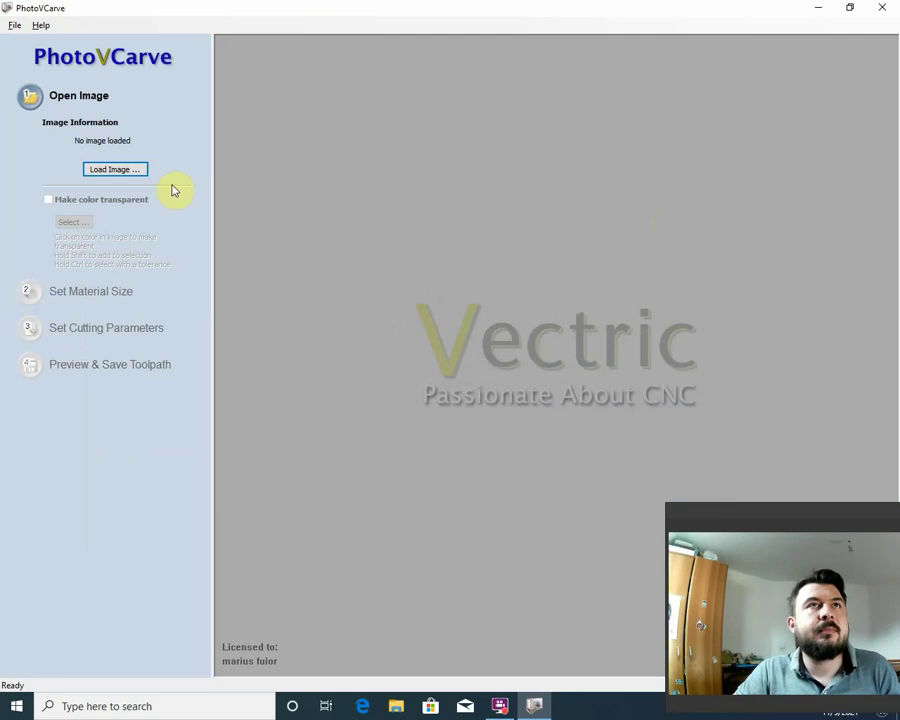
pyautogui.click(128, 169)
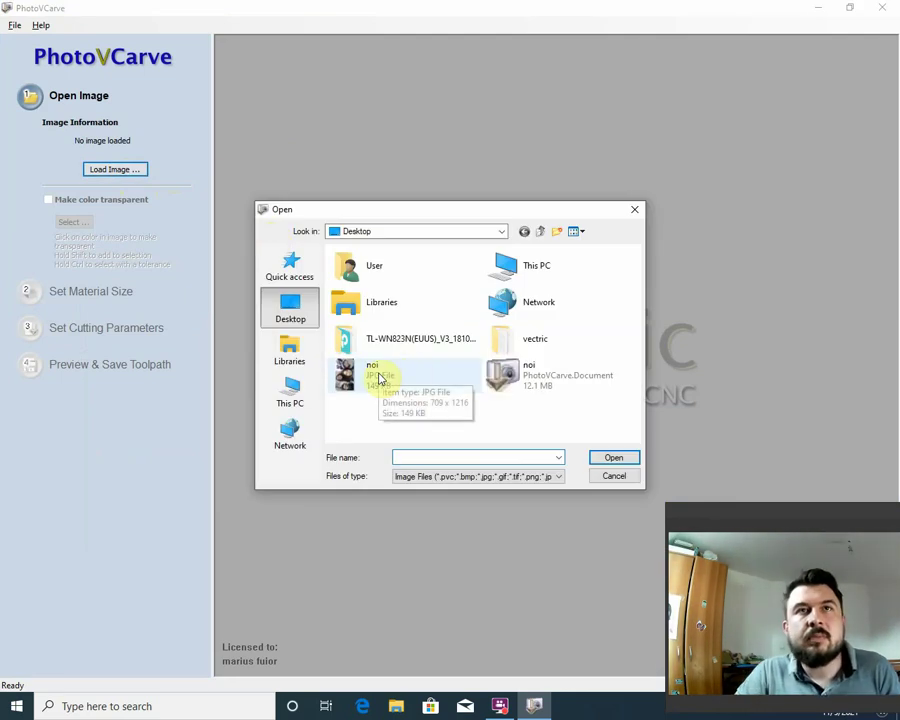
pyautogui.doubleClick(376, 378)
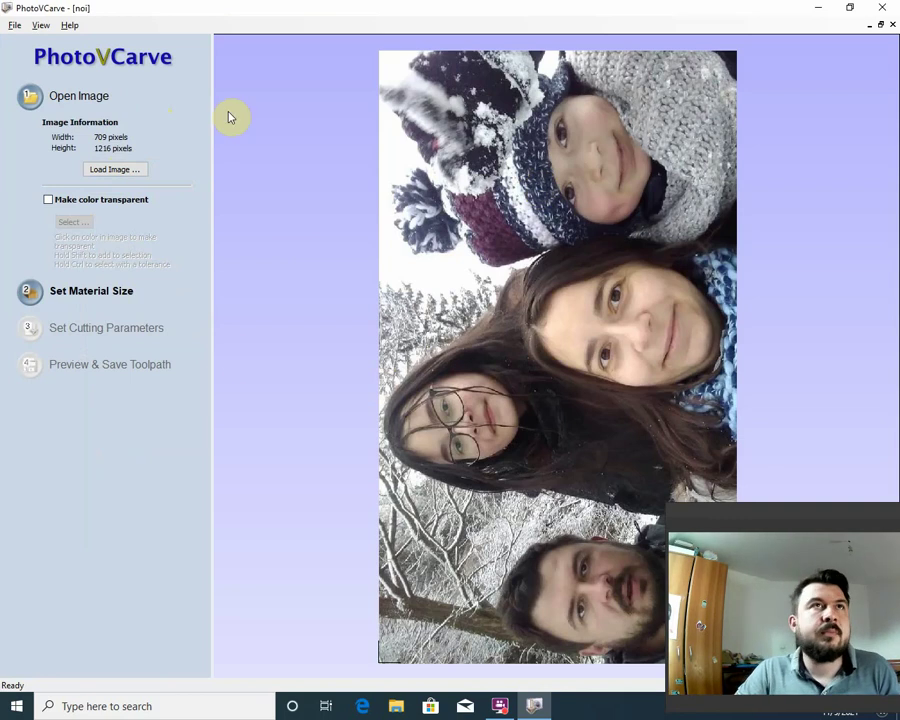
# Step: Switch the material size units to mm and set the image height to 380 mm
pyautogui.click(112, 296)
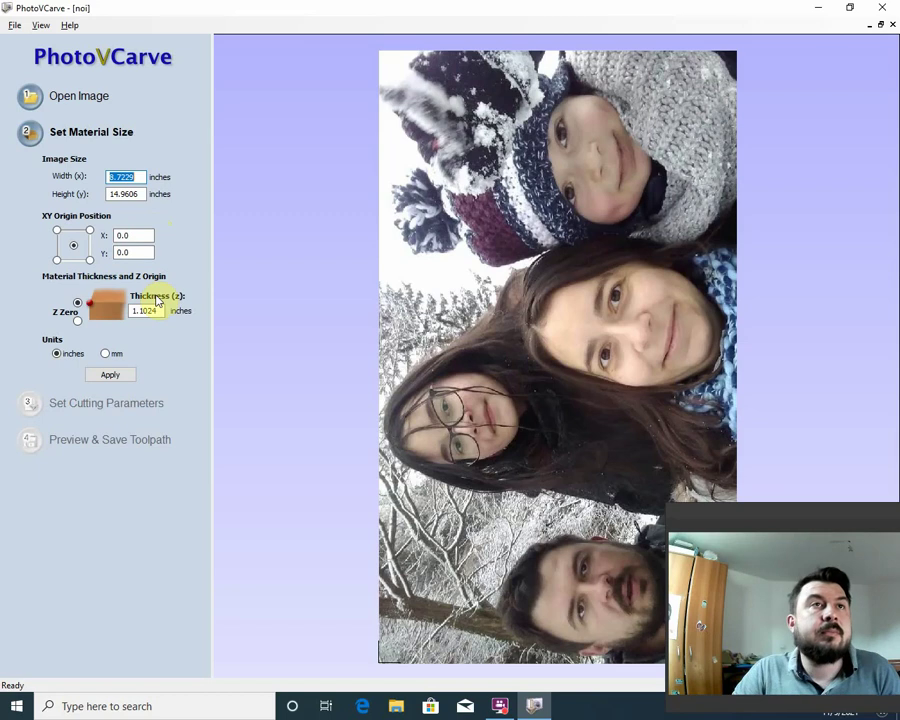
pyautogui.click(124, 358)
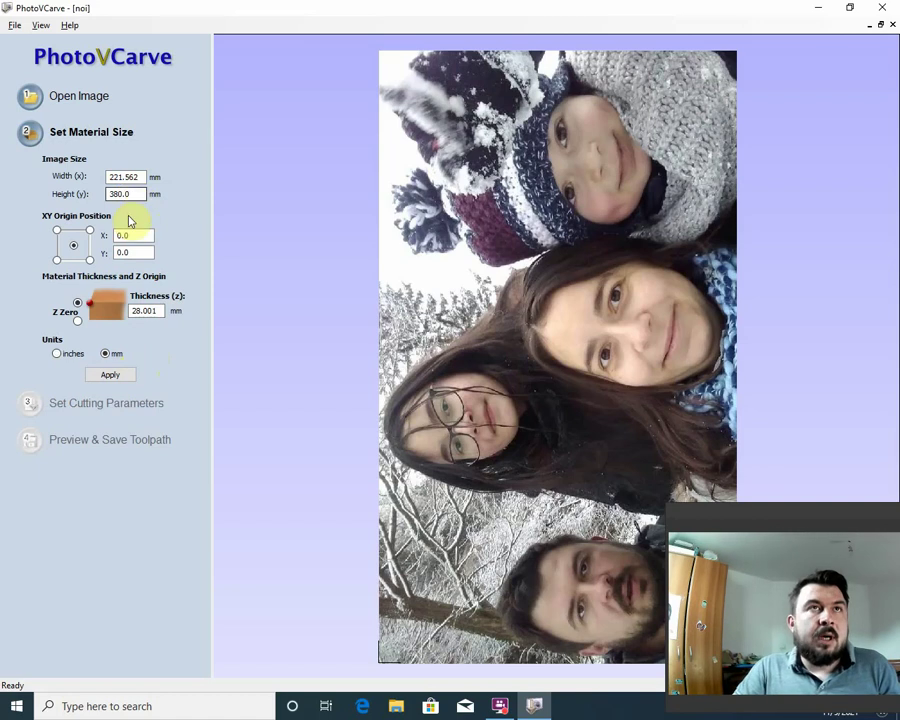
pyautogui.moveTo(139, 194); pyautogui.dragTo(90, 198)
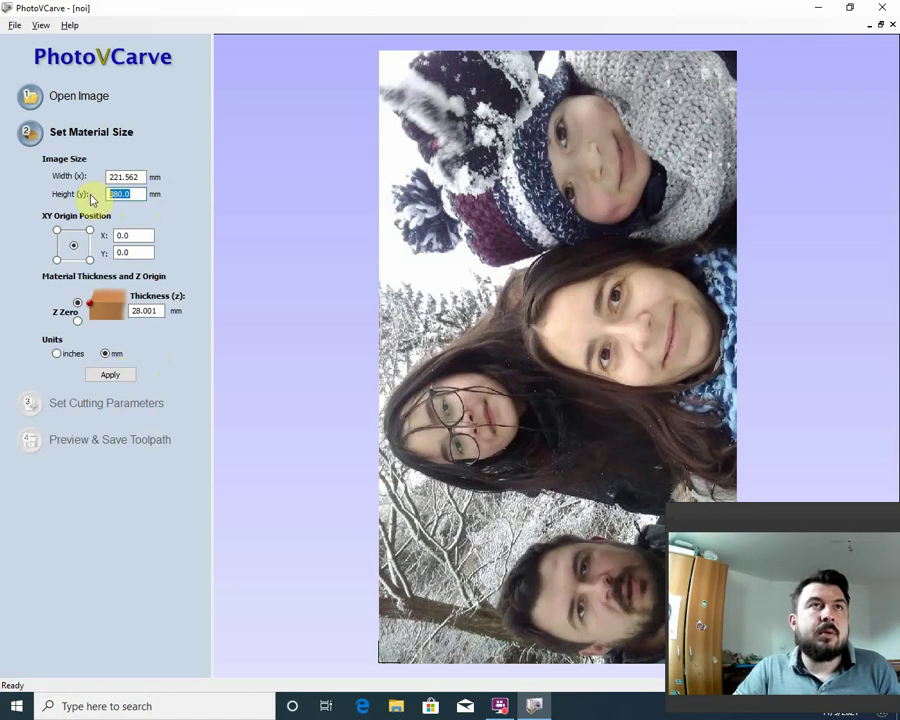
pyautogui.write('38')
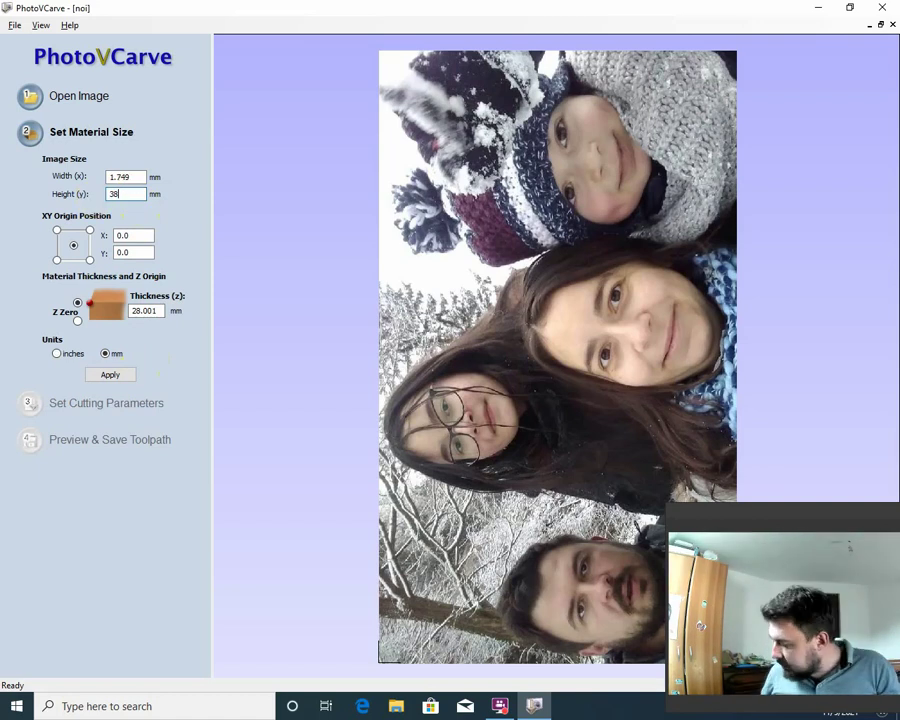
pyautogui.write('0')
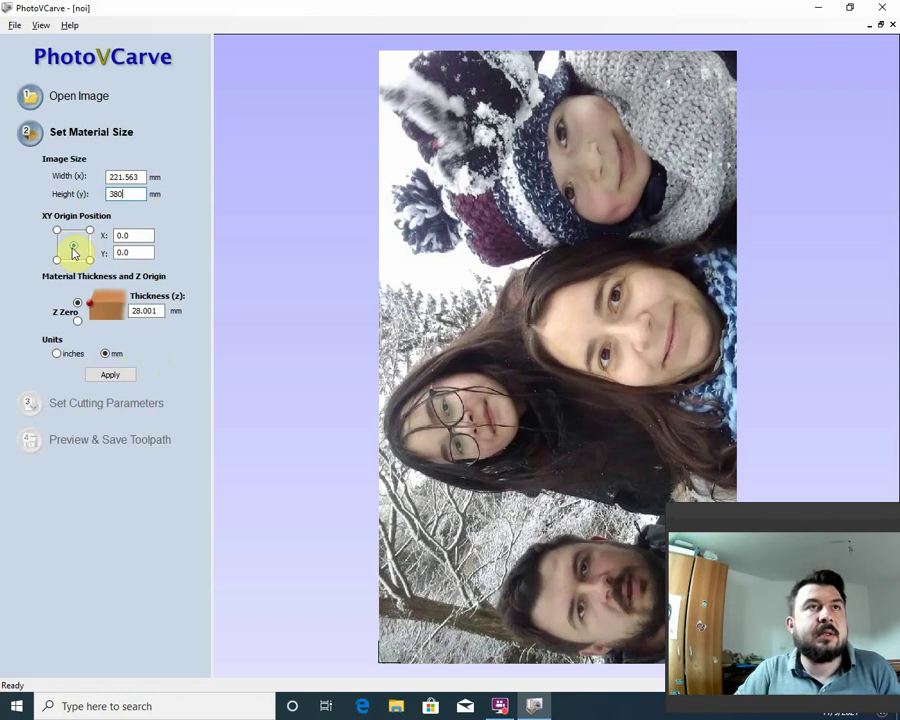
# Step: Place the XY origin at the centre of the image and apply the material settings
pyautogui.click(58, 260)
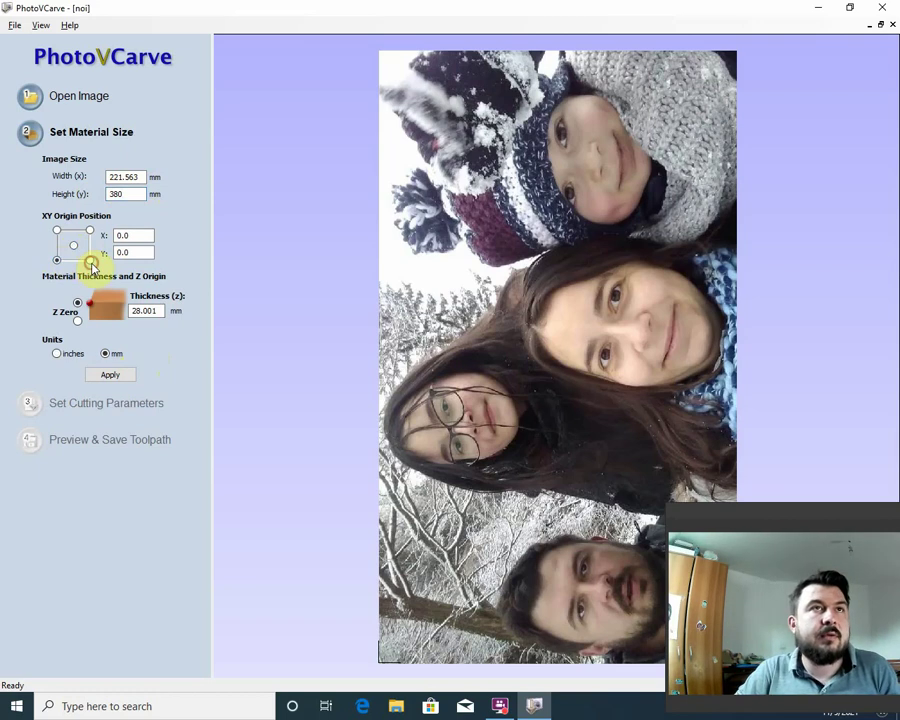
pyautogui.click(73, 245)
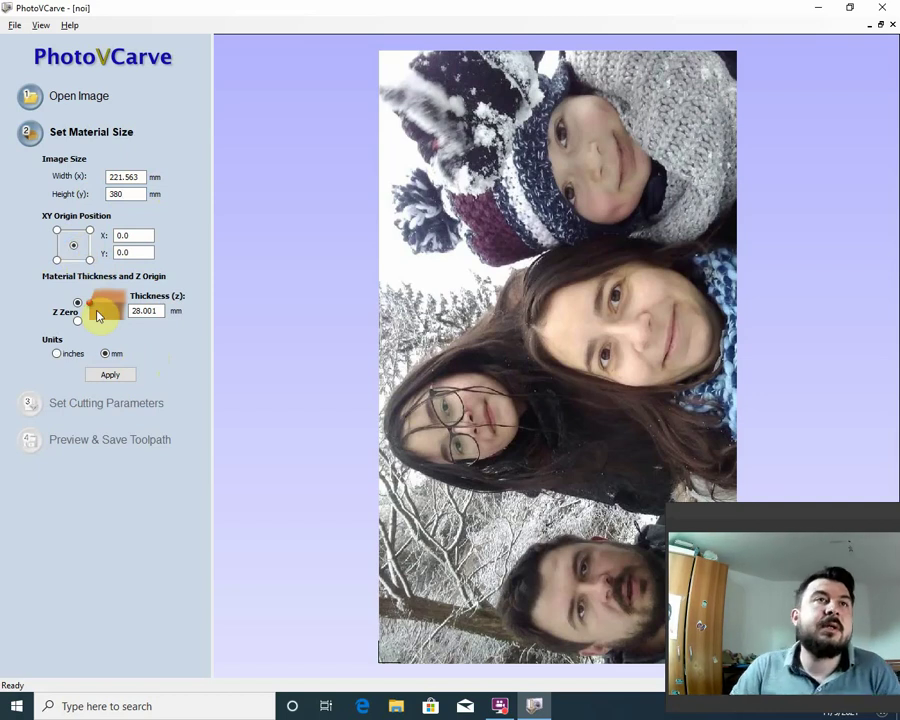
pyautogui.click(122, 375)
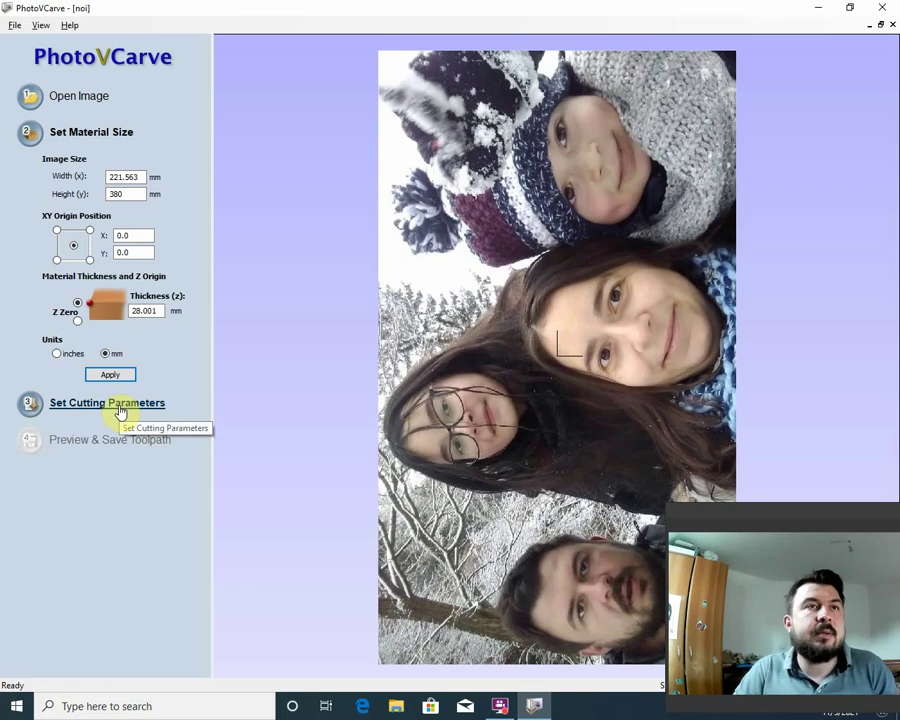
# Step: Create a new Ball Nose tool in the tool database for the cutting parameters, with a 4 mm diameter
pyautogui.click(119, 409)
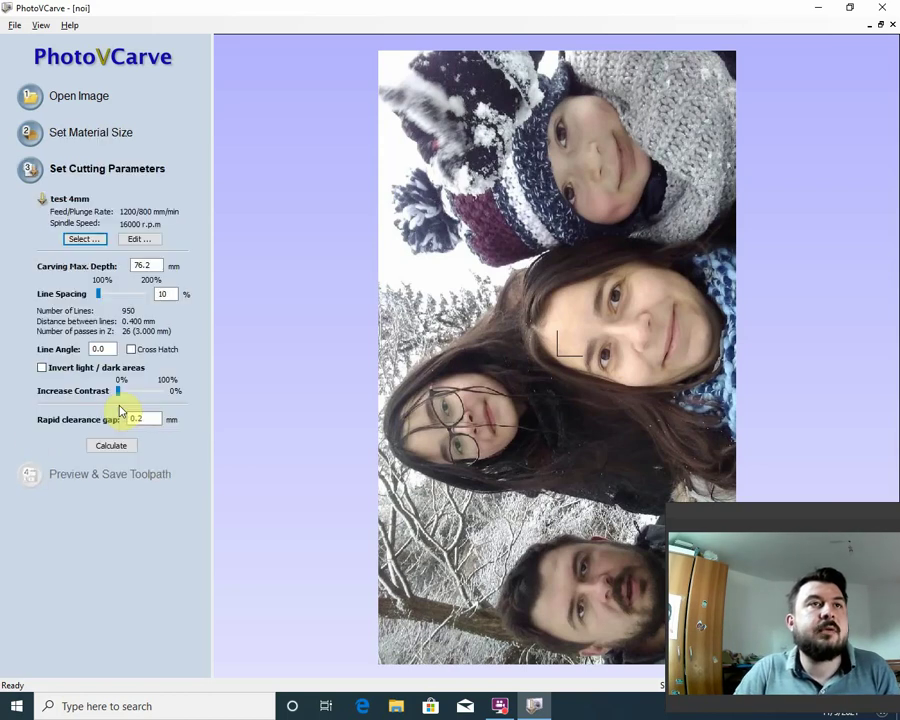
pyautogui.click(85, 243)
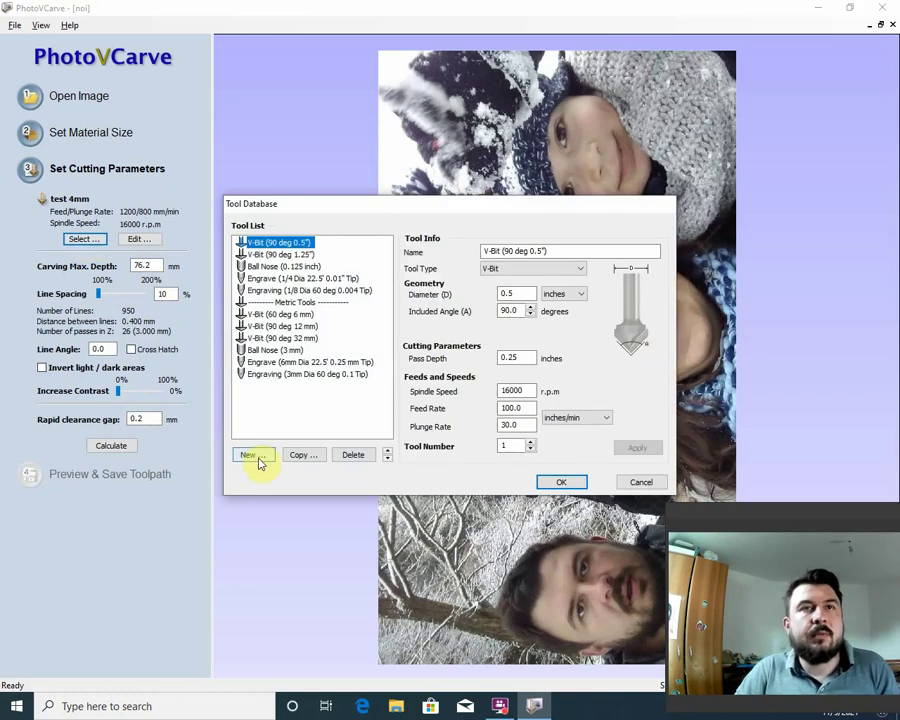
pyautogui.click(256, 457)
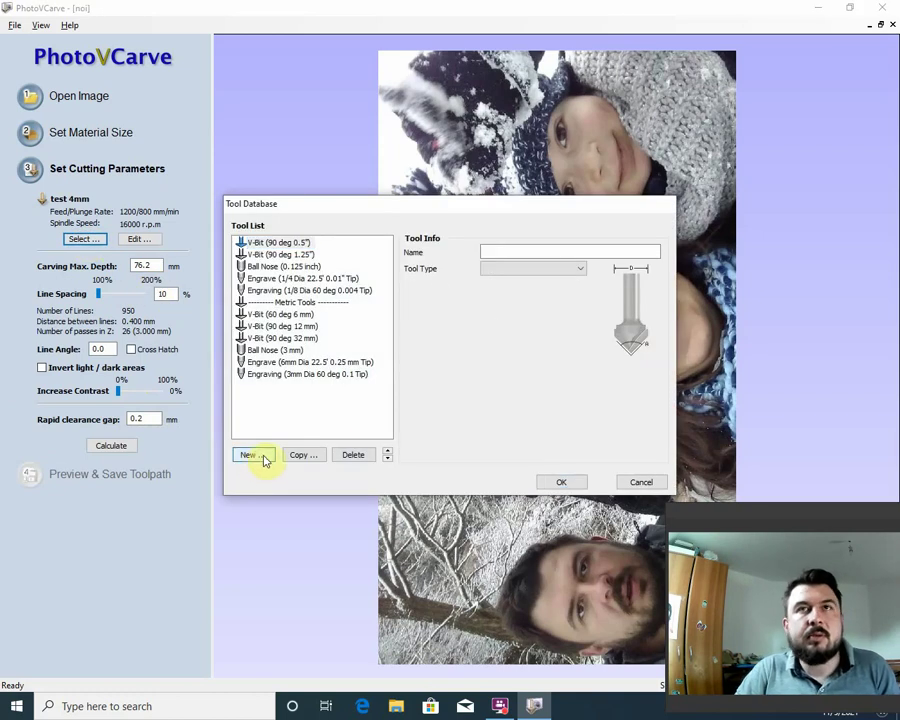
pyautogui.click(533, 270)
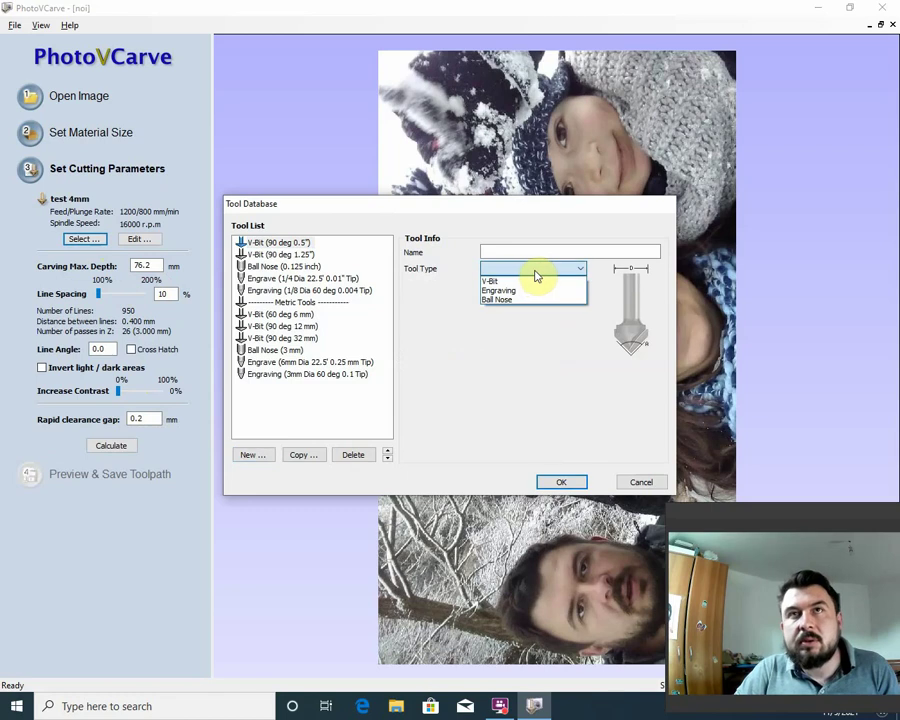
pyautogui.click(528, 299)
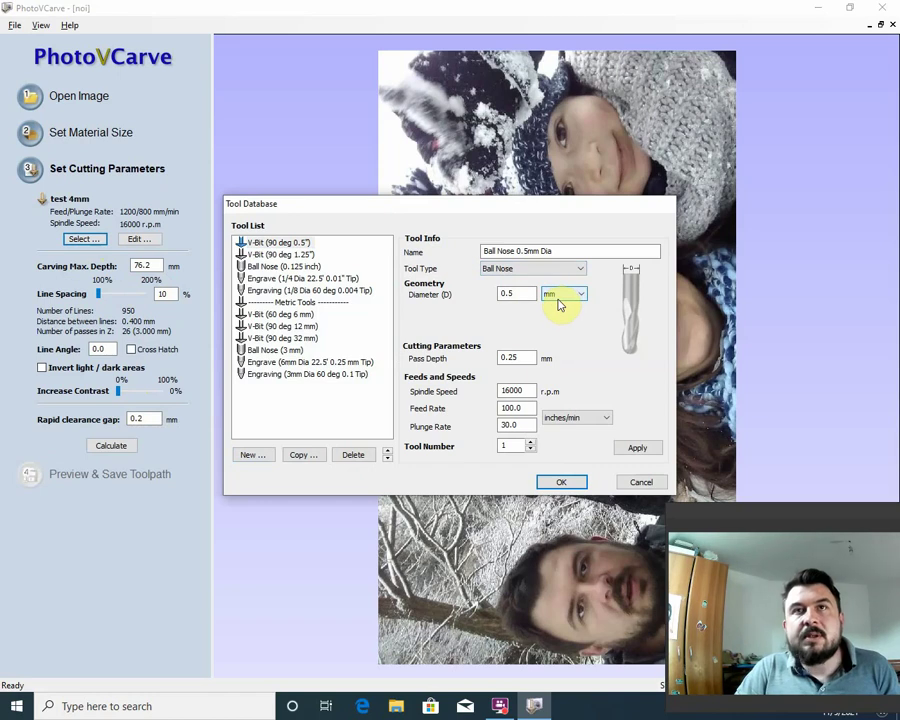
pyautogui.moveTo(518, 293); pyautogui.dragTo(484, 295)
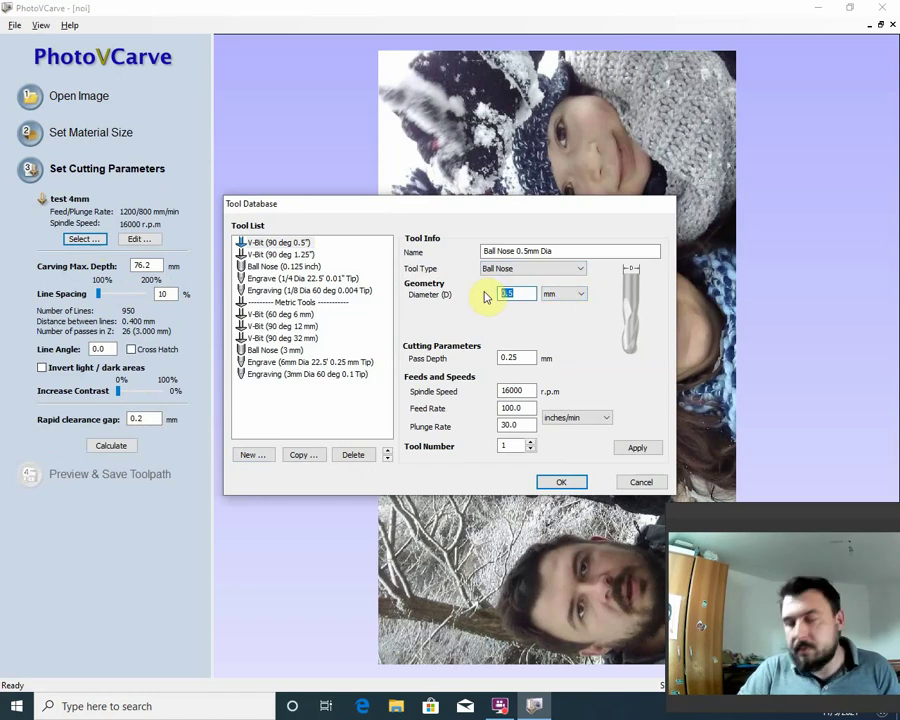
pyautogui.write('4')
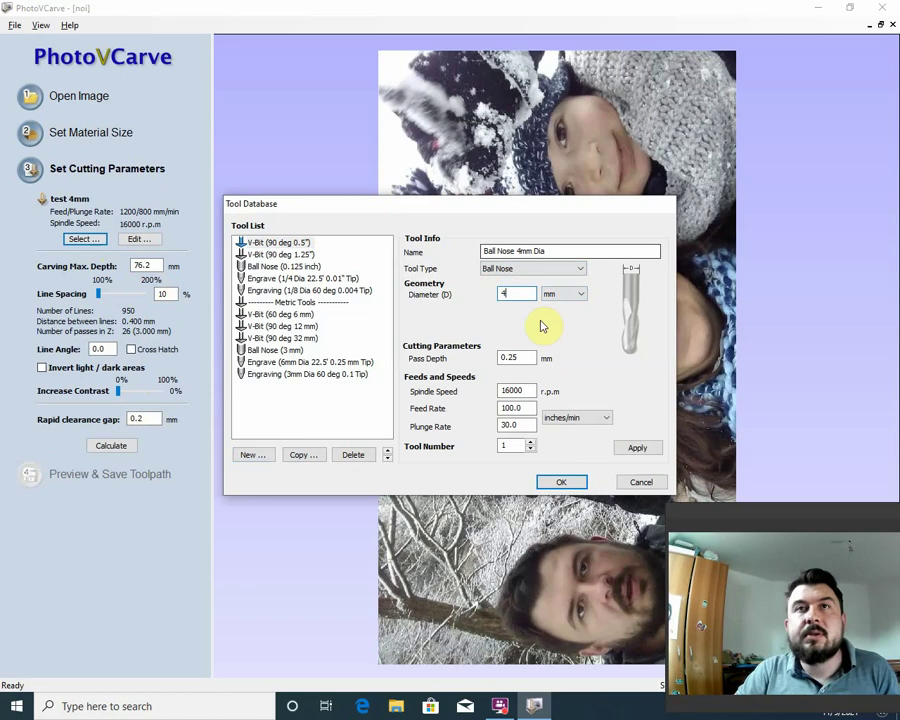
# Step: Set the new tool's pass depth to 3 mm and its spindle speed to 12000 r.p.m
pyautogui.click(530, 357)
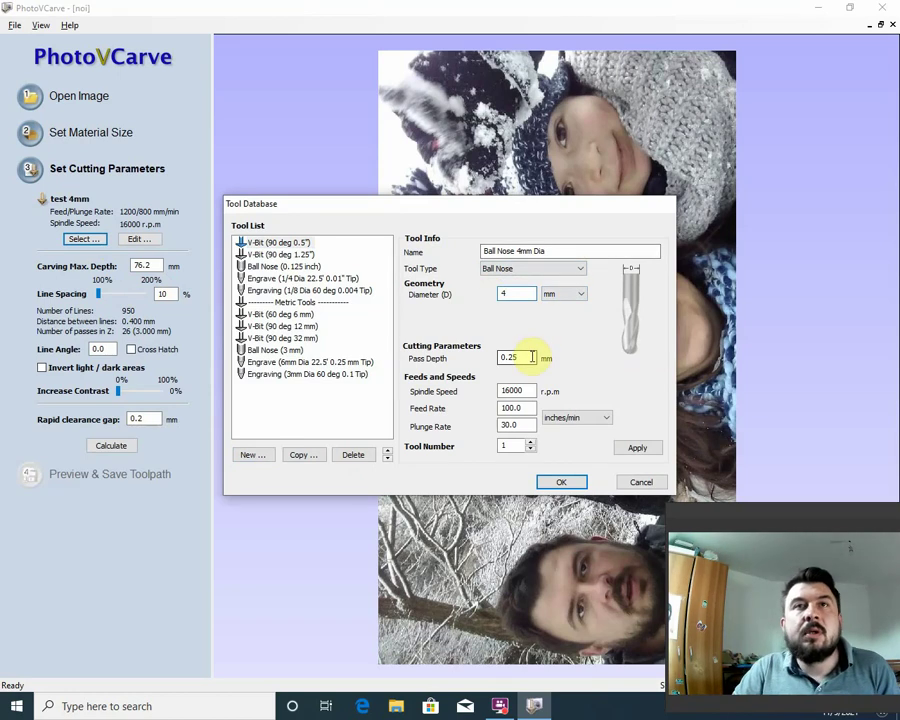
pyautogui.doubleClick(500, 358)
pyautogui.write('3')
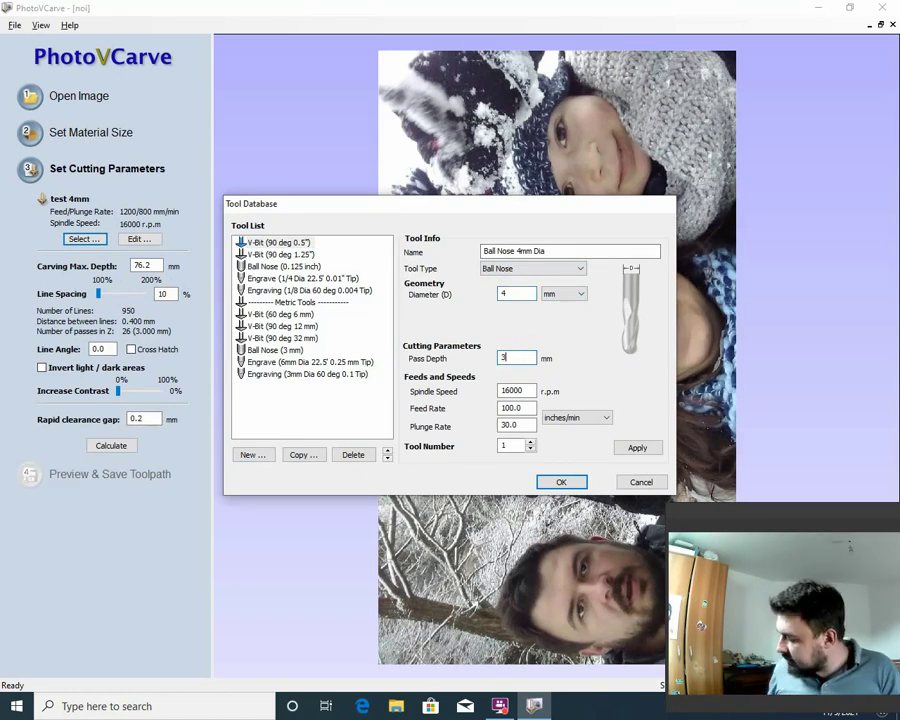
pyautogui.click(534, 389)
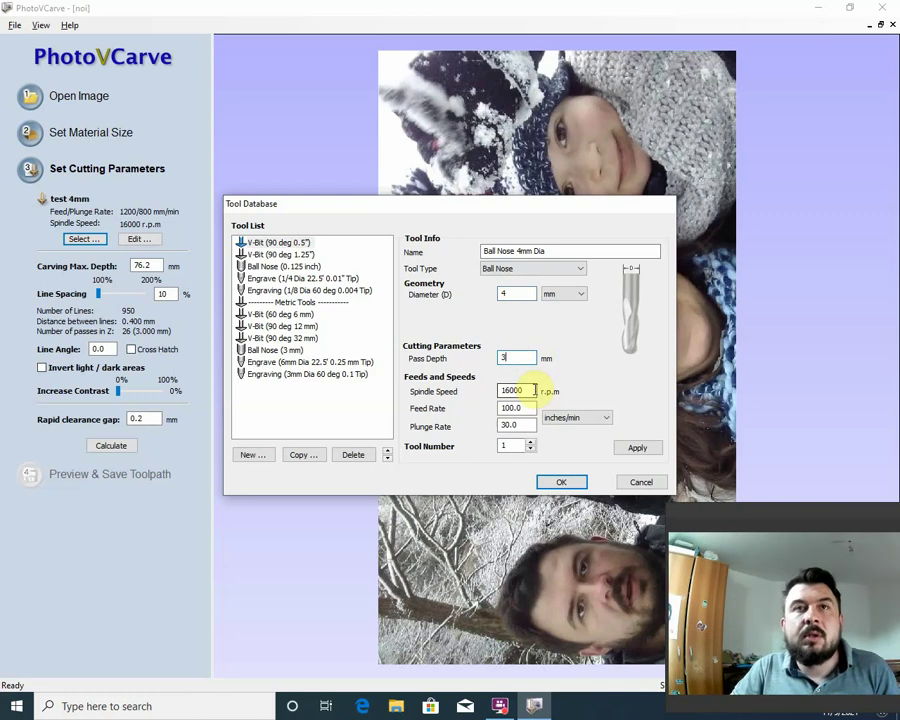
pyautogui.moveTo(534, 389); pyautogui.dragTo(487, 393)
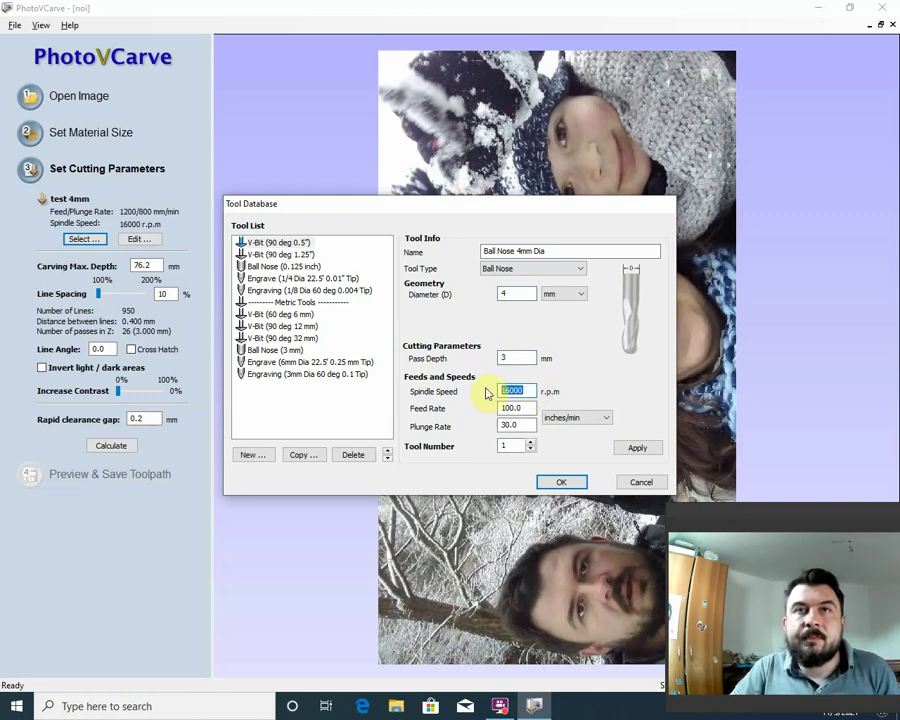
pyautogui.write('120')
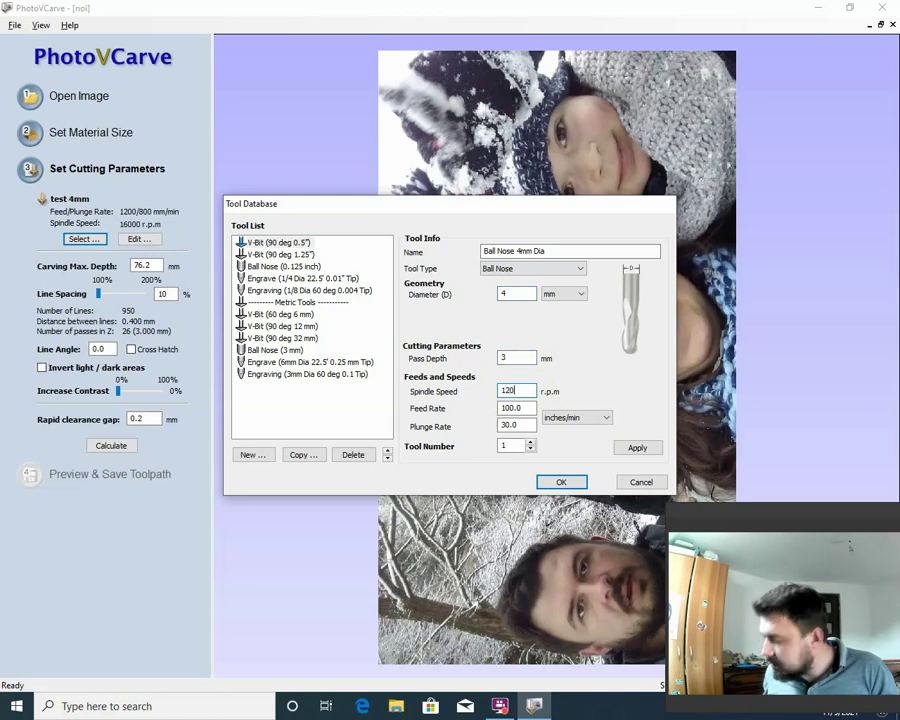
pyautogui.write('00')
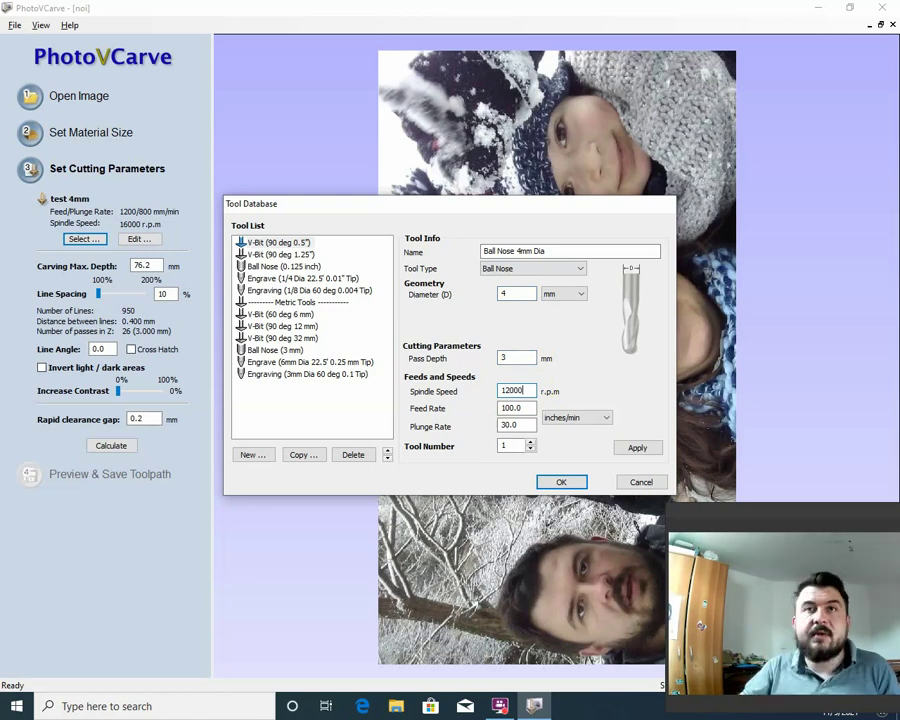
# Step: Set the tool's rate units to mm/min, with a feed rate of 1200 and a plunge rate of 800
pyautogui.click(584, 421)
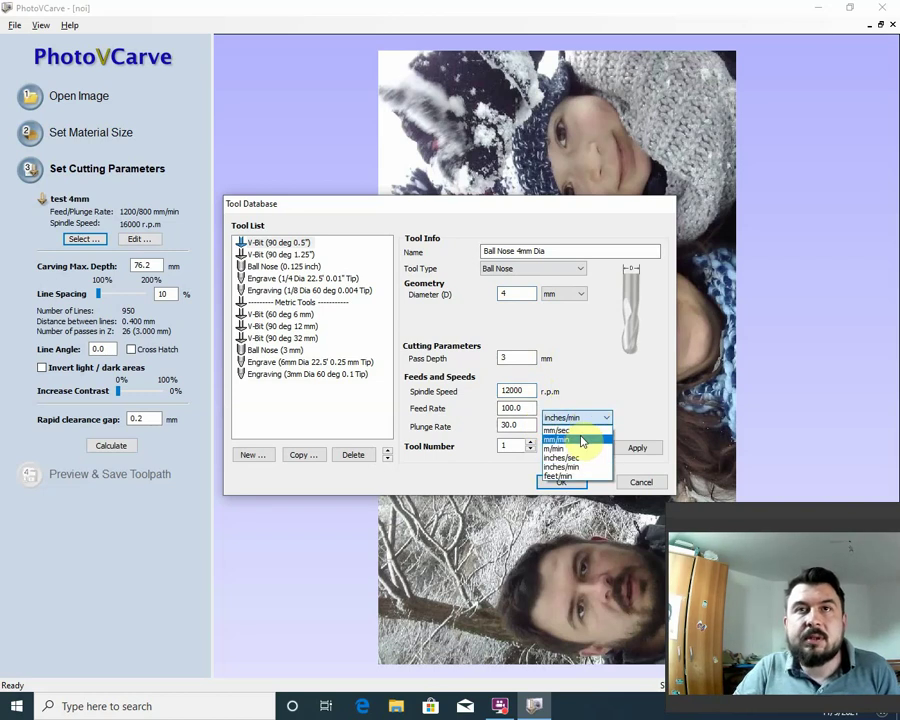
pyautogui.click(582, 441)
pyautogui.click(525, 408)
pyautogui.moveTo(525, 408); pyautogui.dragTo(490, 415)
pyautogui.write('12')
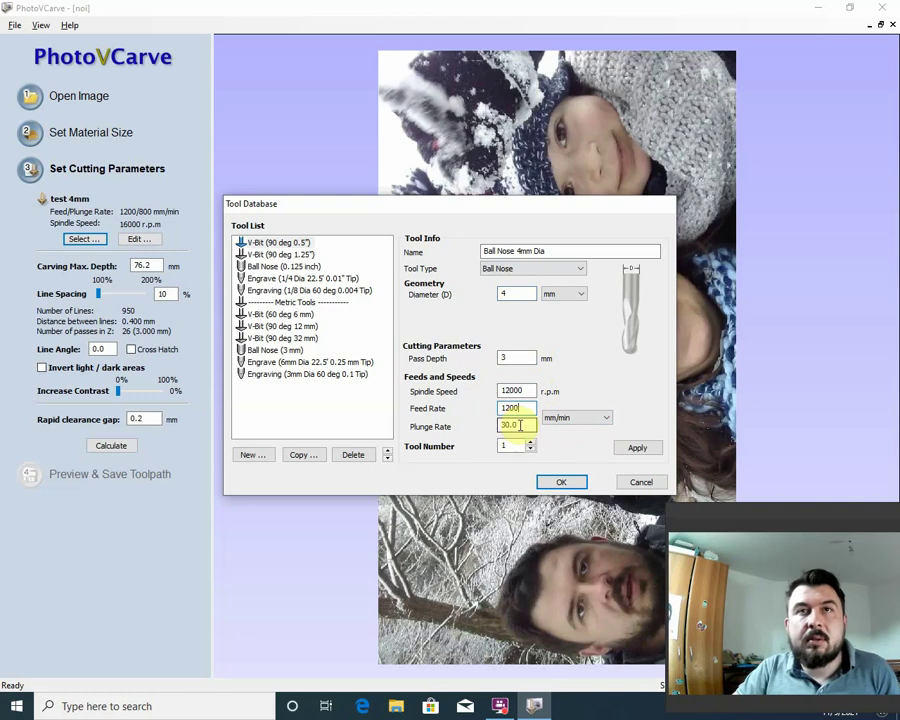
pyautogui.moveTo(508, 424); pyautogui.dragTo(500, 450)
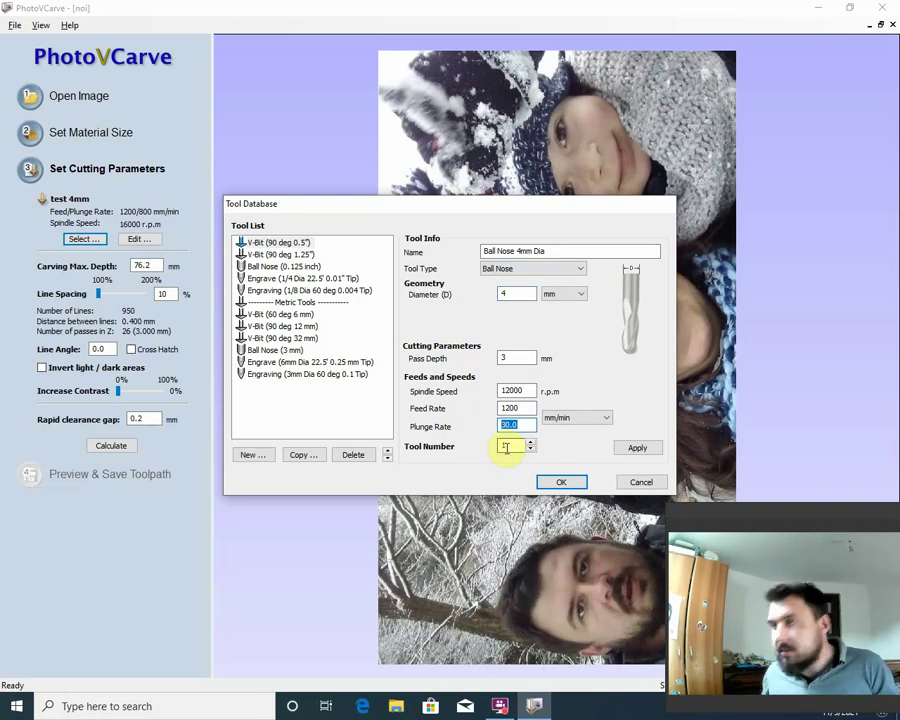
pyautogui.write('800')
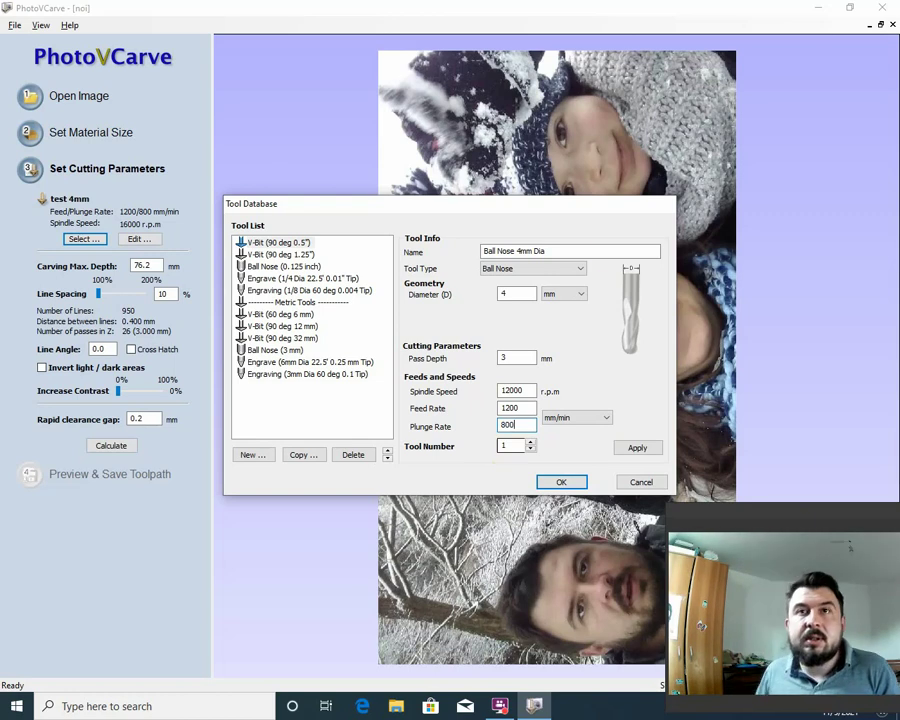
# Step: Name the tool Ball Nose 4mm test2, save it to the tool list and use it for the carving
pyautogui.doubleClick(538, 251)
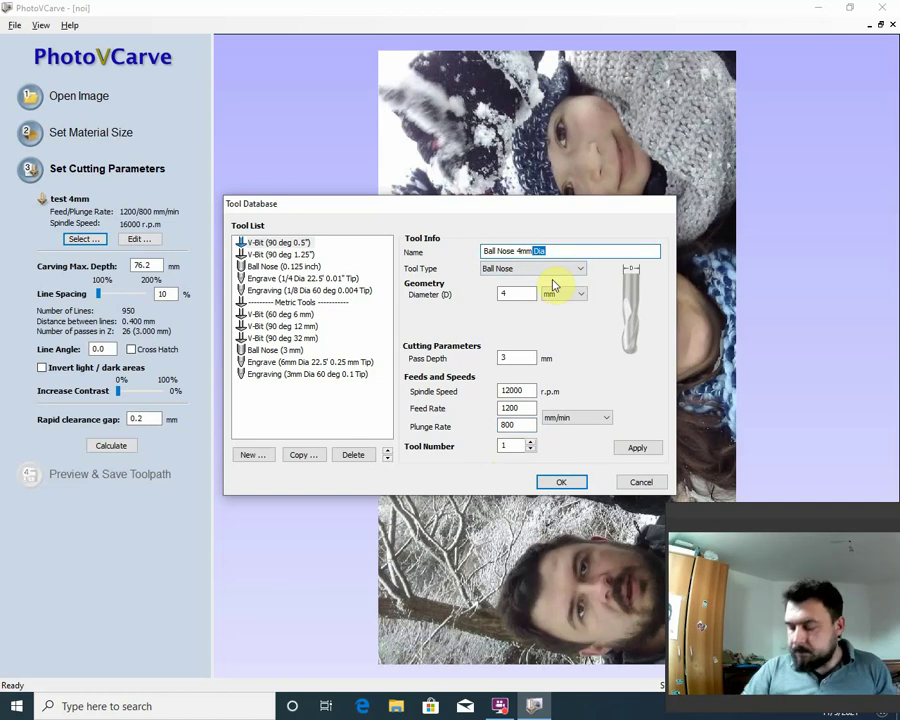
pyautogui.press('BackSpace')
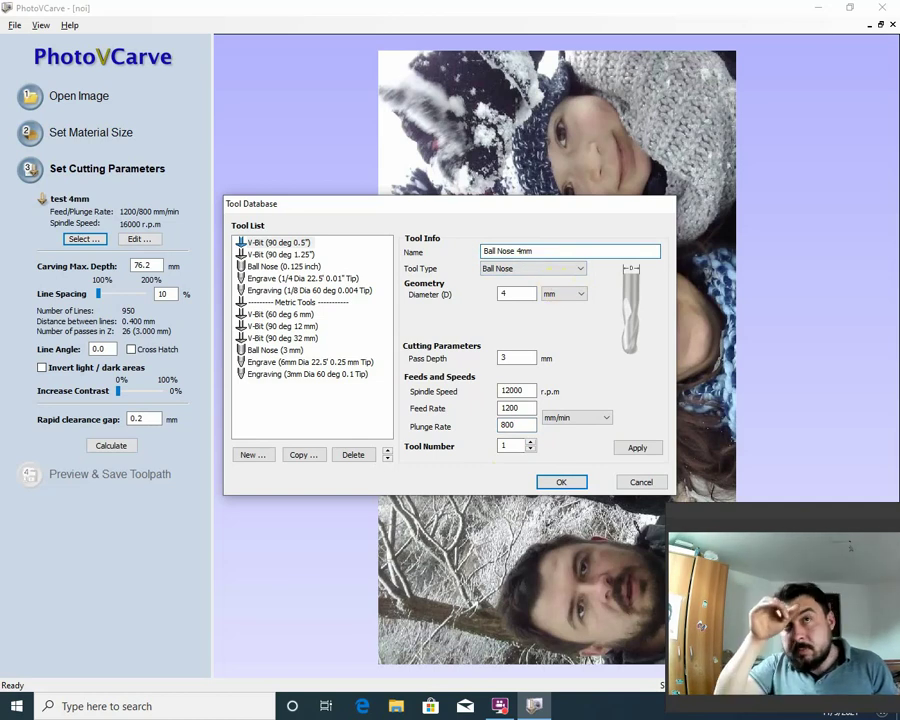
pyautogui.write('te')
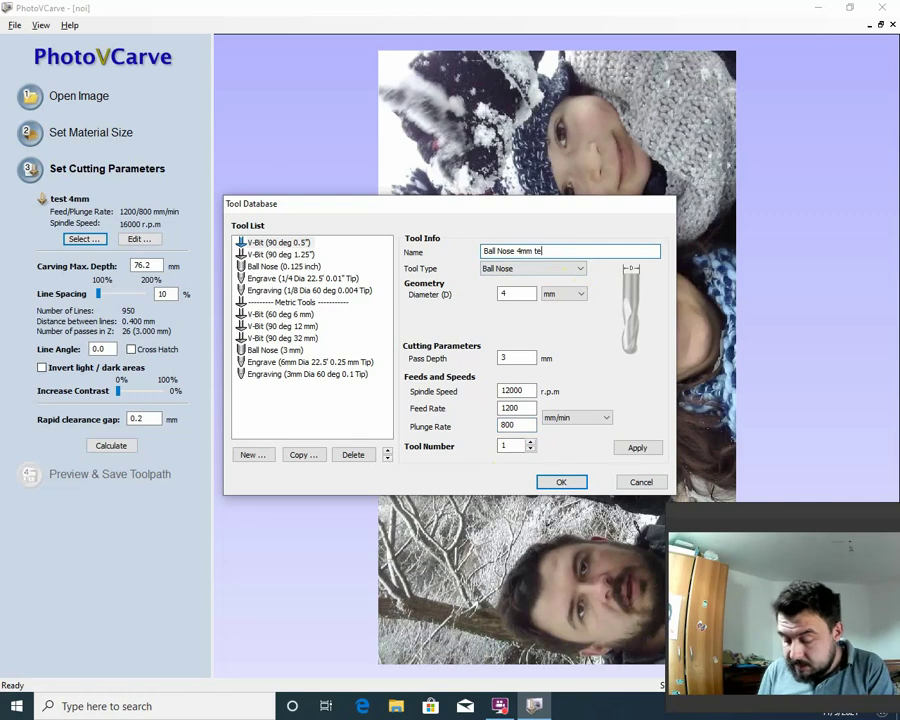
pyautogui.write('st2')
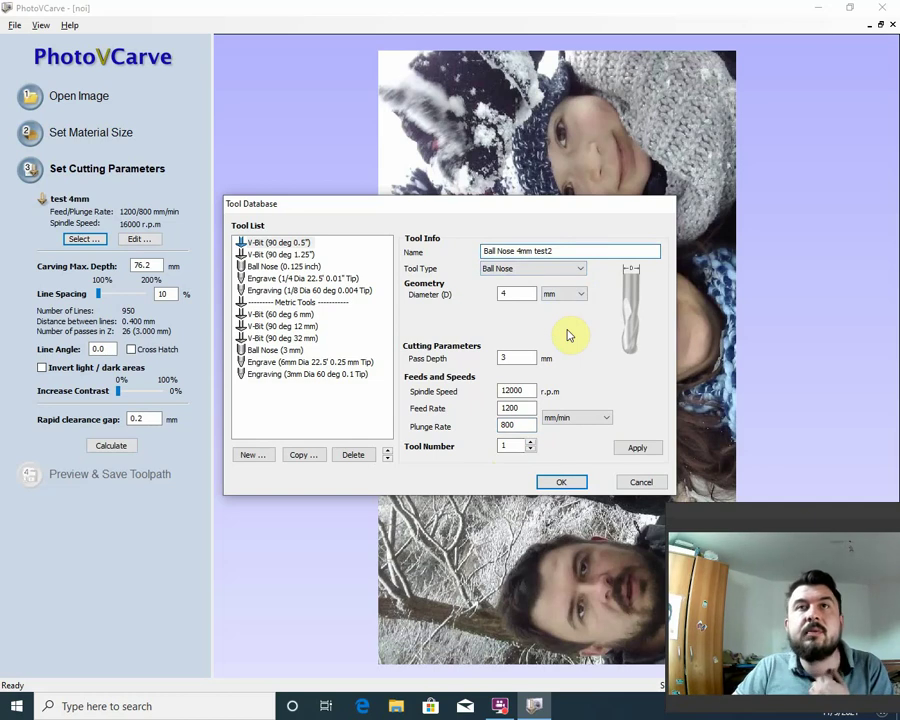
pyautogui.click(639, 449)
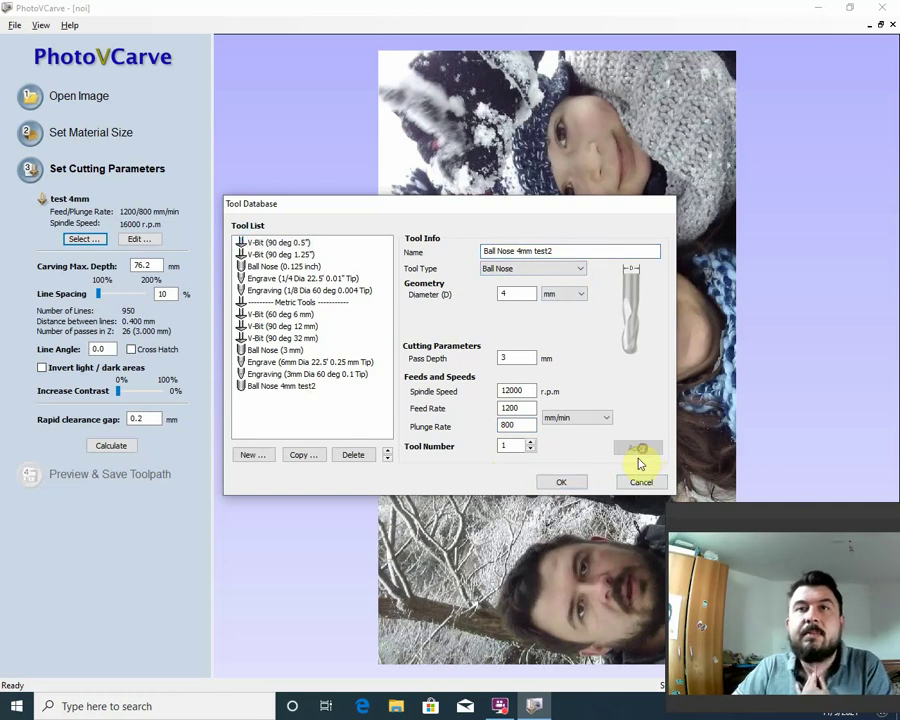
pyautogui.click(566, 484)
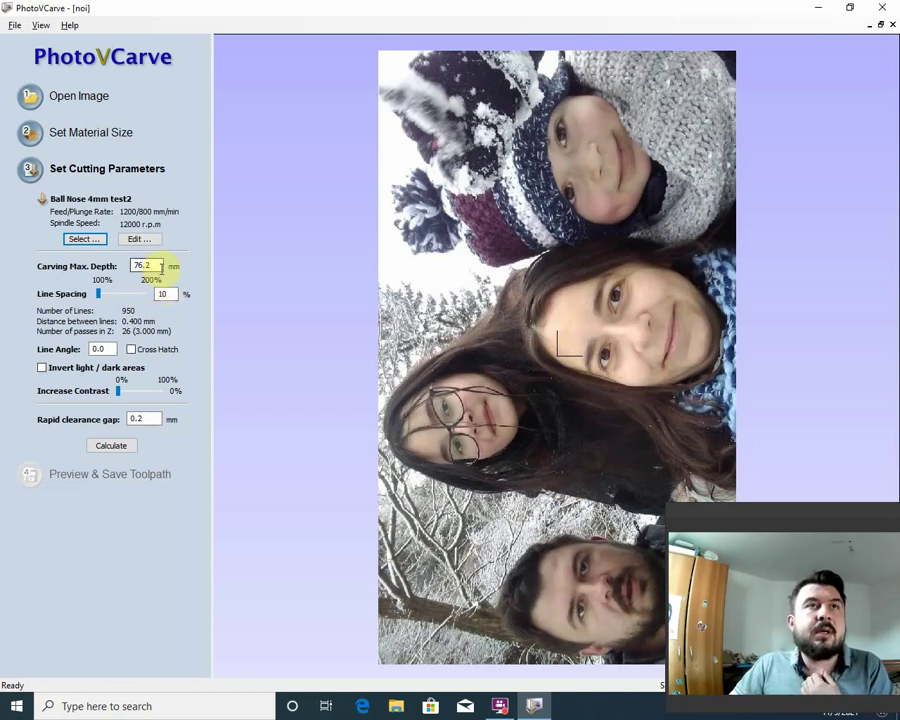
# Step: Calculate the carving toolpath with a maximum carving depth of 3 mm and a line spacing of 7 %
pyautogui.moveTo(157, 265); pyautogui.dragTo(130, 270)
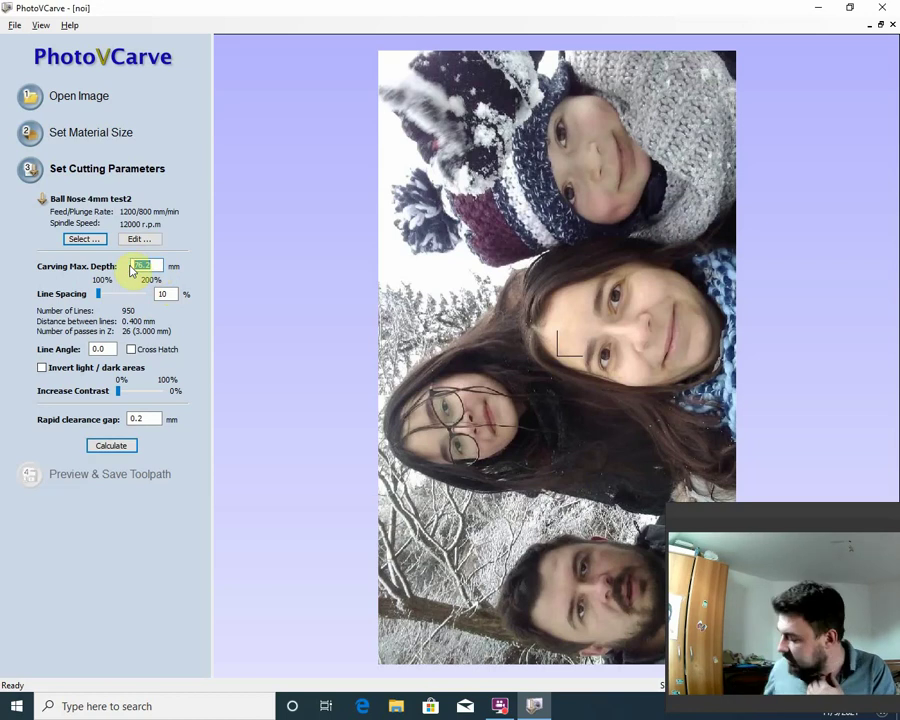
pyautogui.write('3')
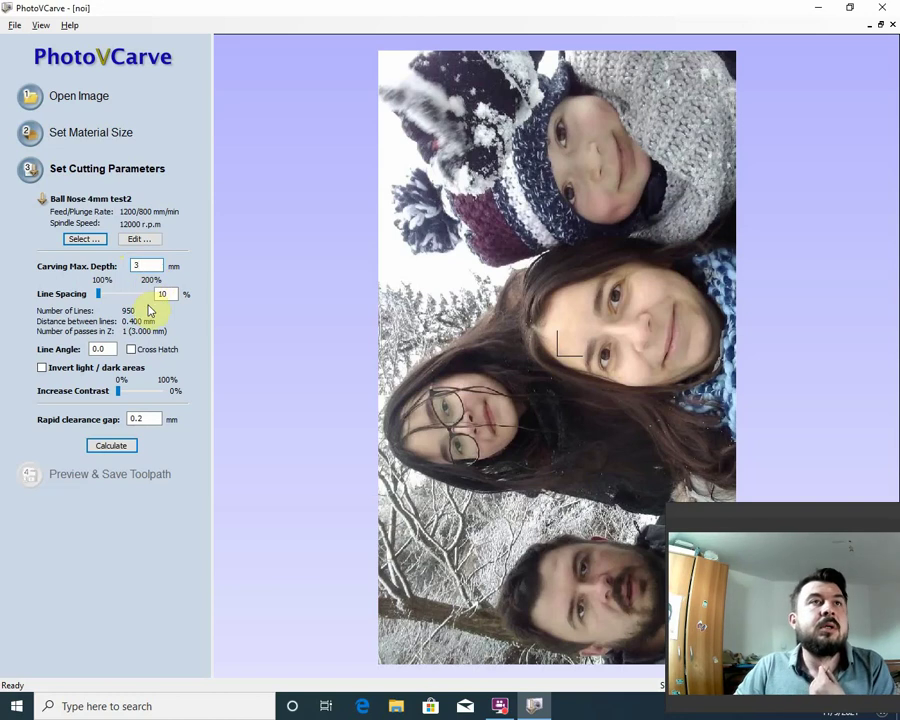
pyautogui.moveTo(176, 294); pyautogui.dragTo(147, 294)
pyautogui.write('7')
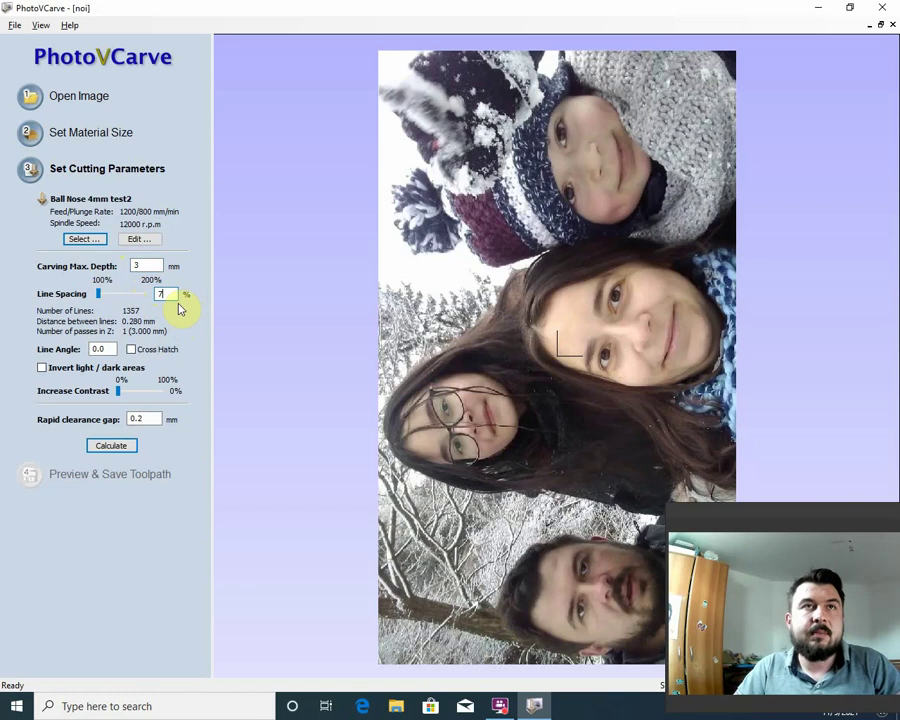
pyautogui.click(178, 297)
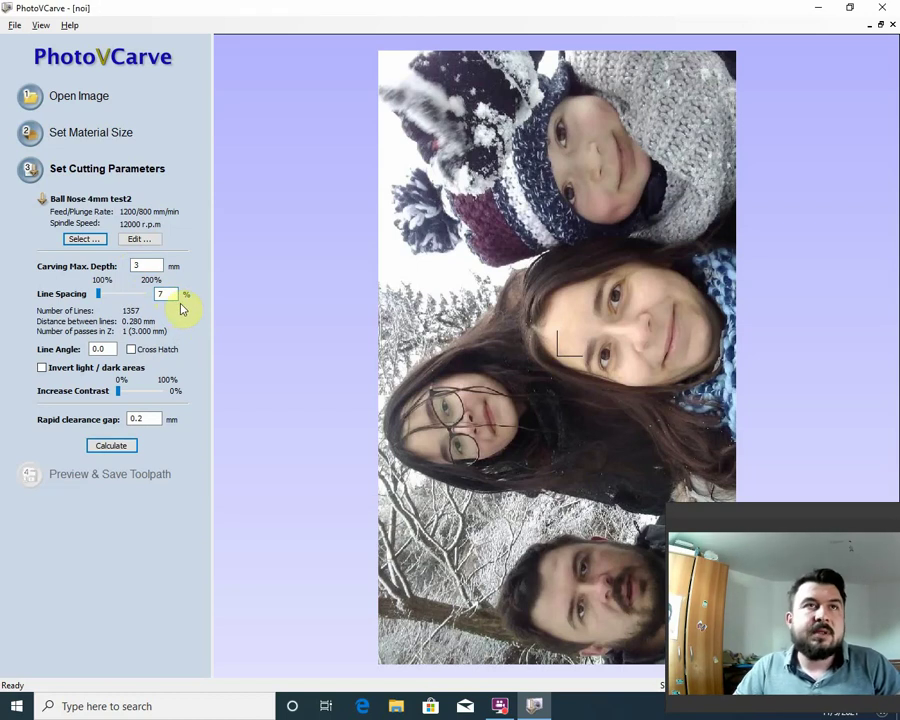
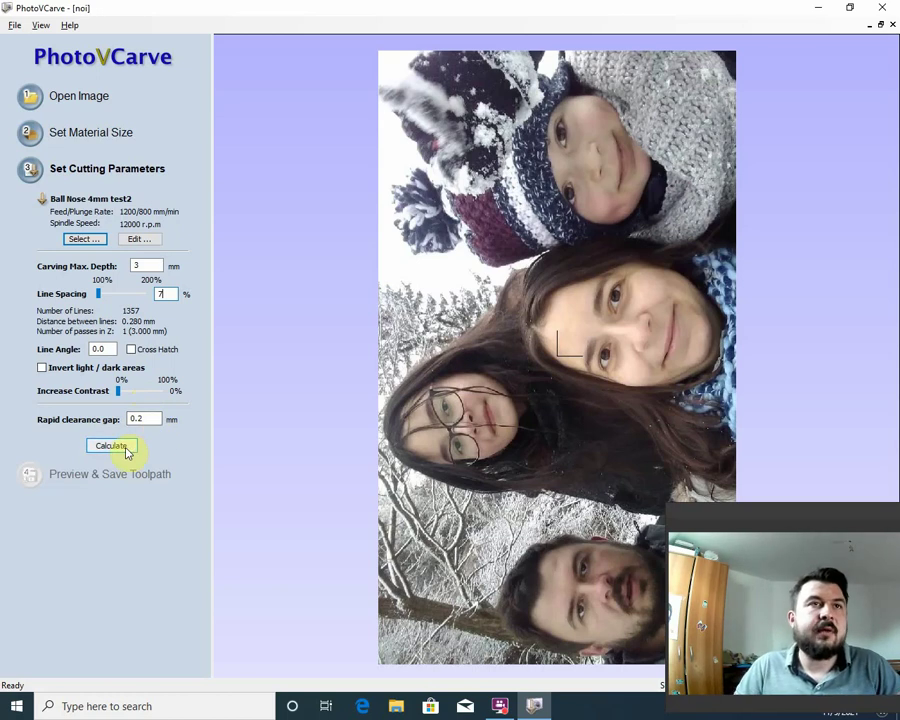
pyautogui.click(125, 447)
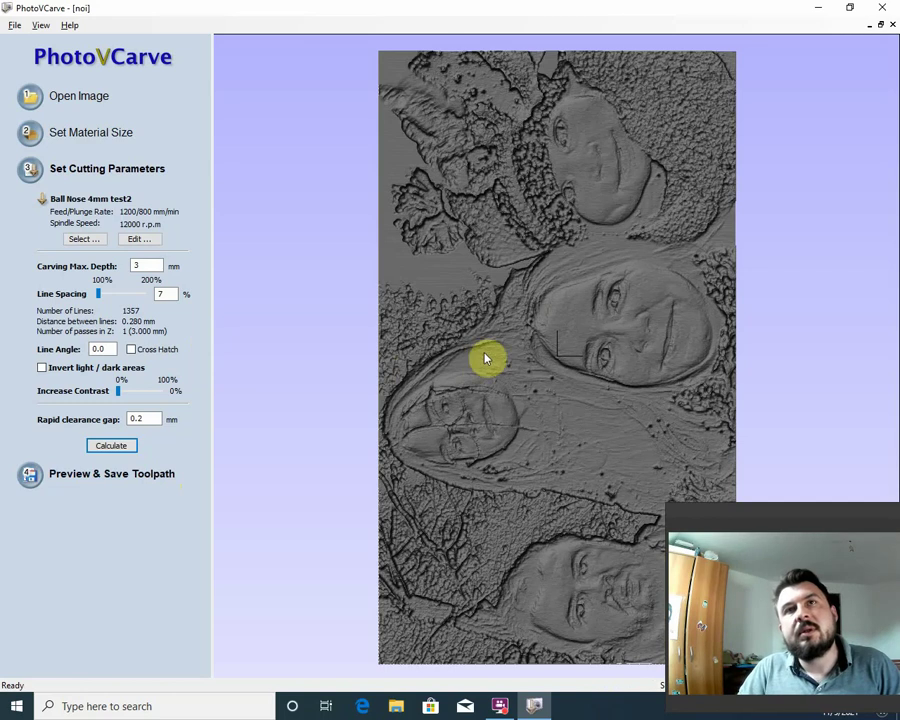
# Step: Open the toolpath preview in an isometric 3D view and set its material to Beech Light
pyautogui.click(138, 479)
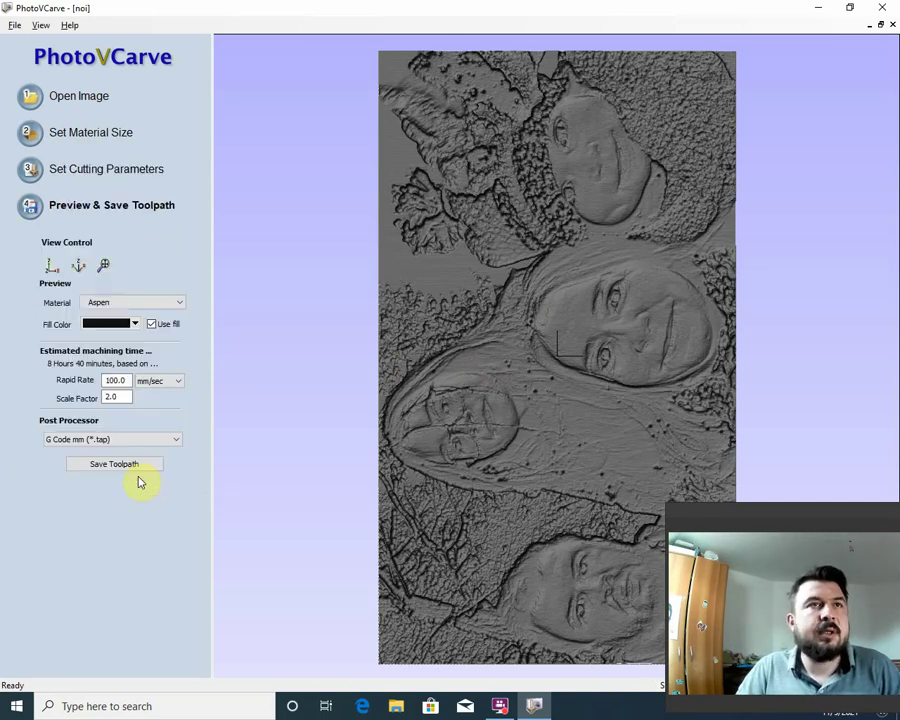
pyautogui.click(78, 265)
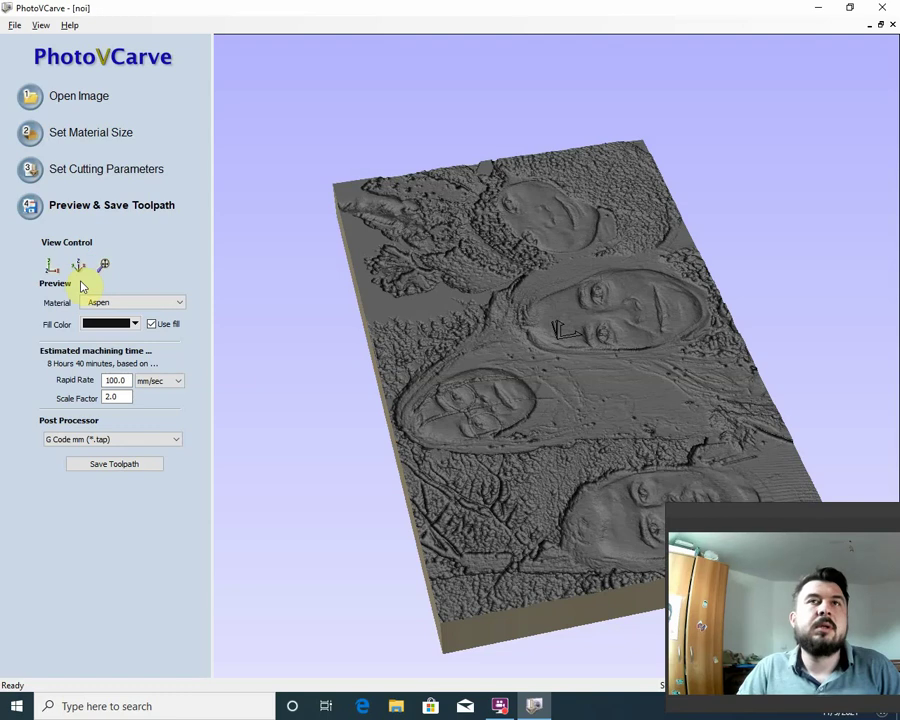
pyautogui.click(127, 304)
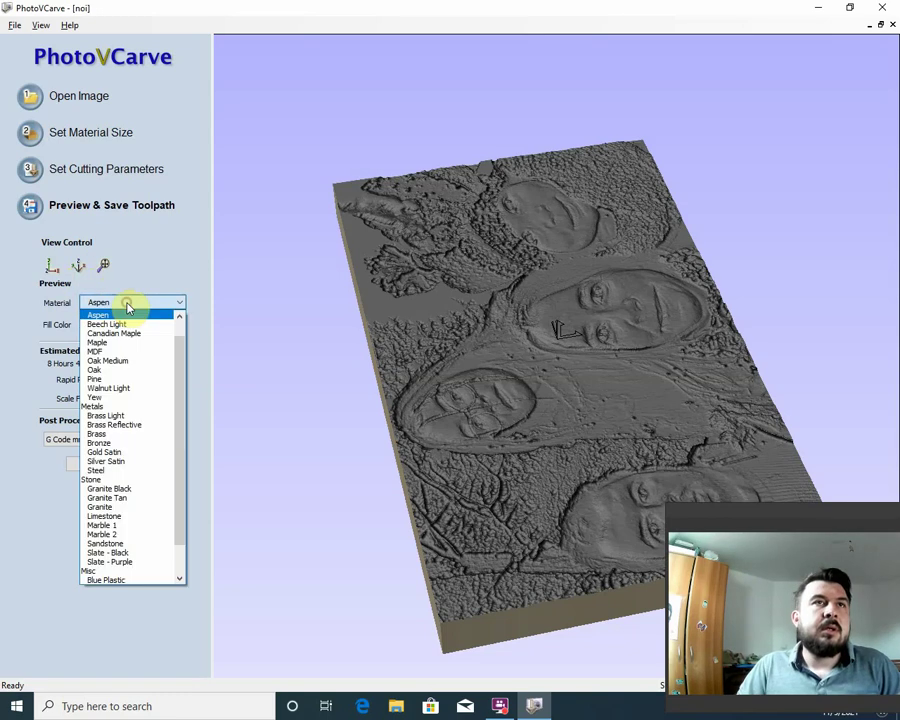
pyautogui.click(110, 324)
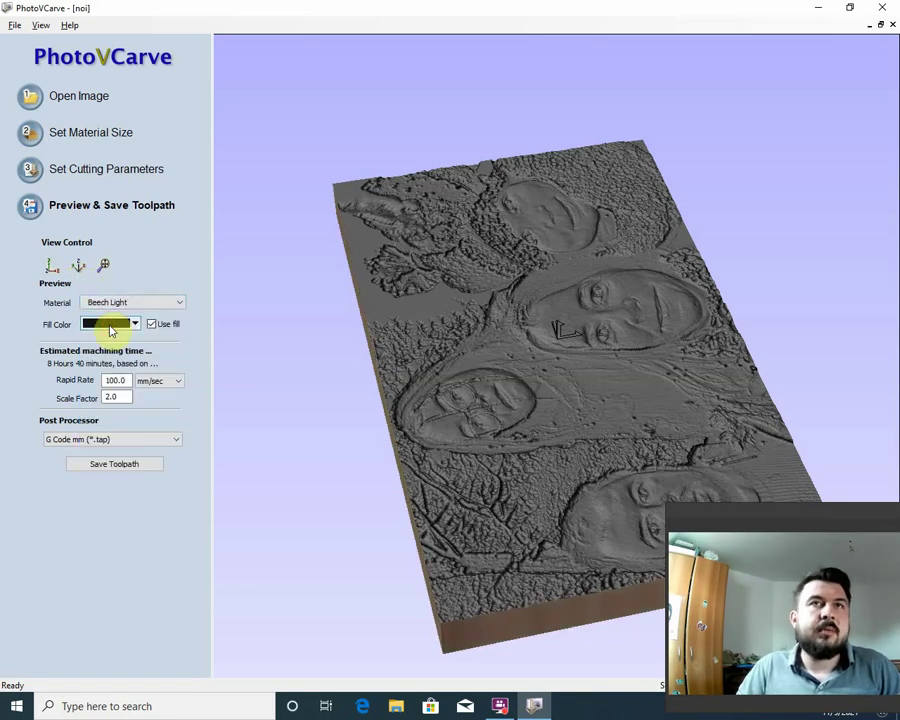
# Step: Try a pale yellow fill color on the carving preview and change the fill to black
pyautogui.click(110, 327)
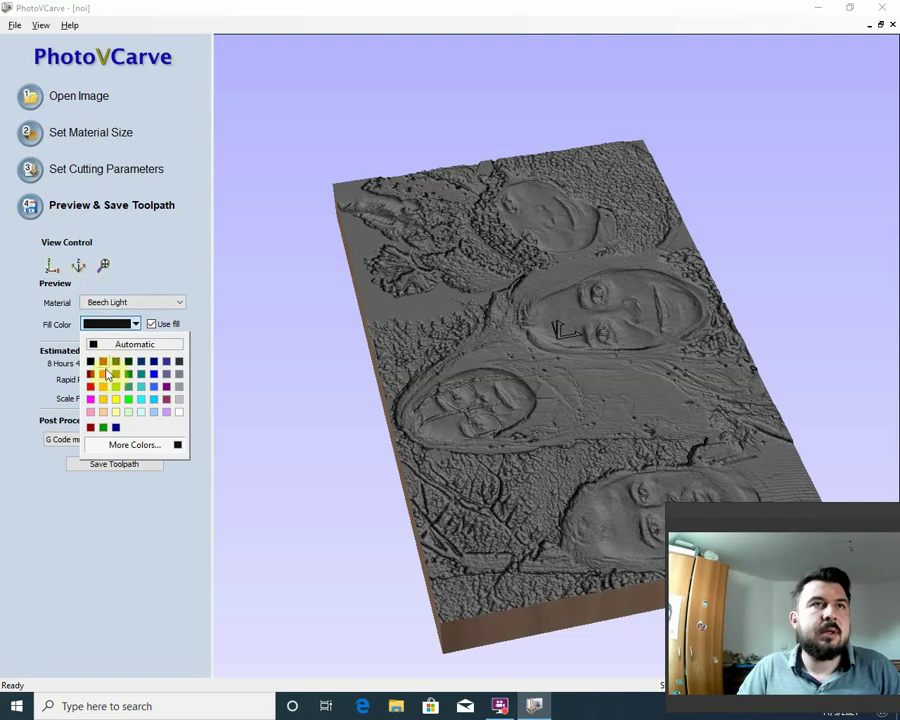
pyautogui.click(116, 411)
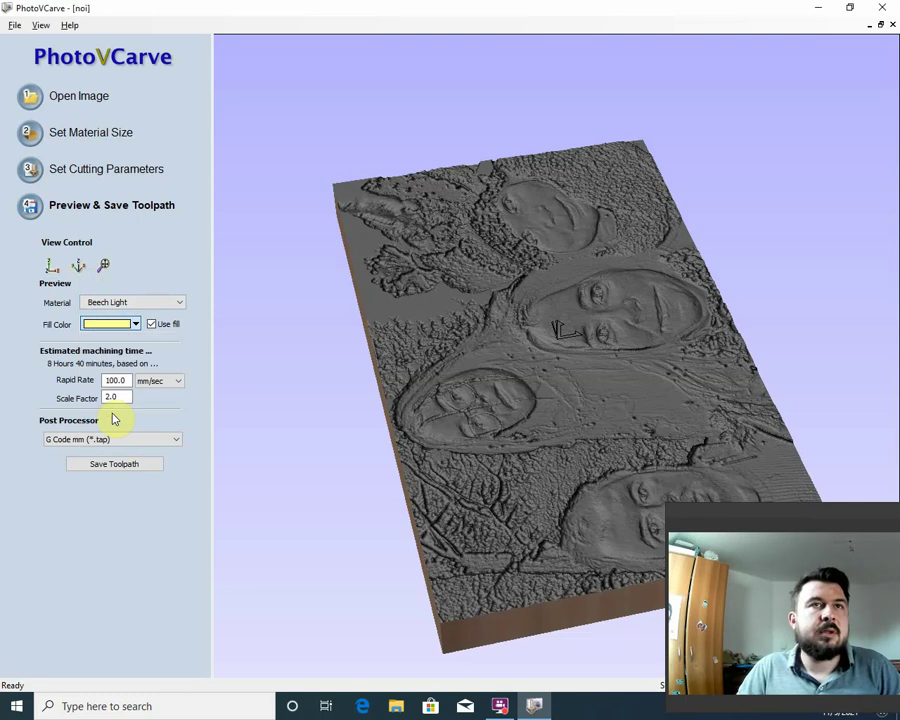
pyautogui.click(118, 323)
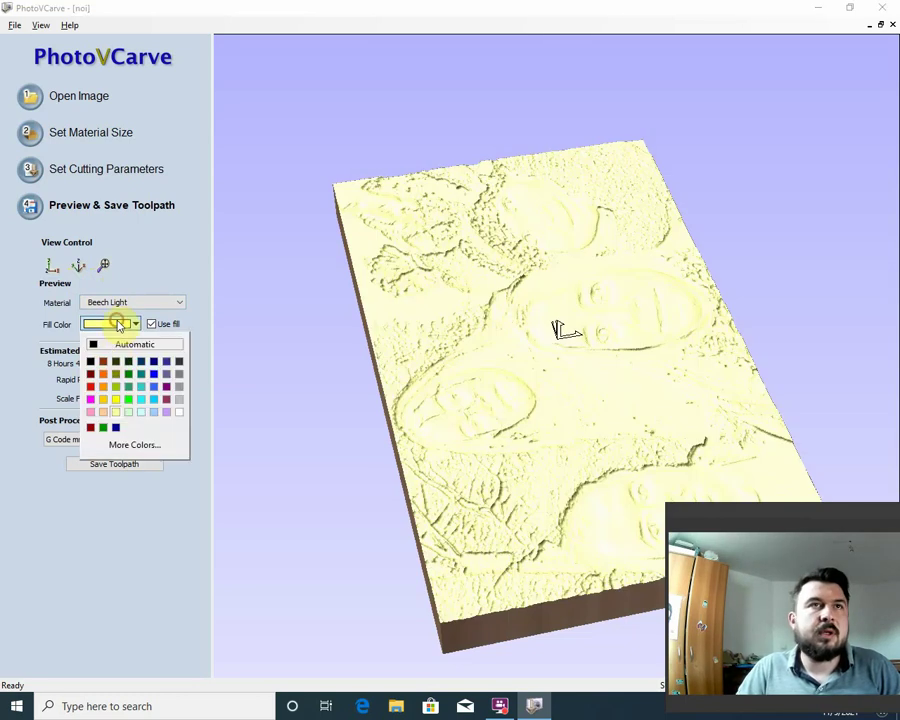
pyautogui.click(90, 361)
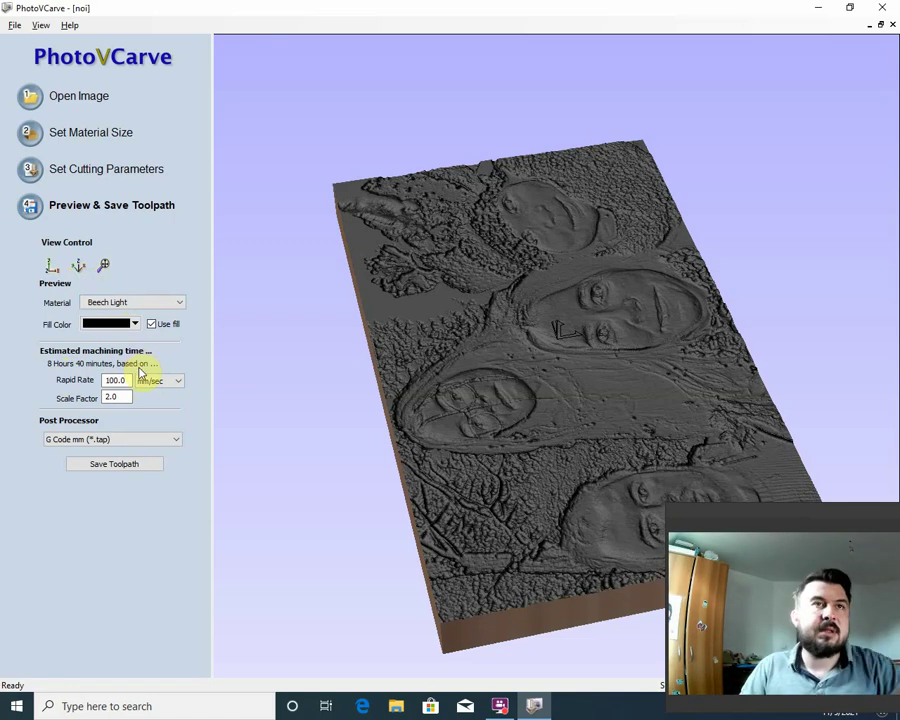
# Step: Save the toolpath to the Desktop as noi1, using the G Code mm (*.tap) post processor
pyautogui.click(138, 441)
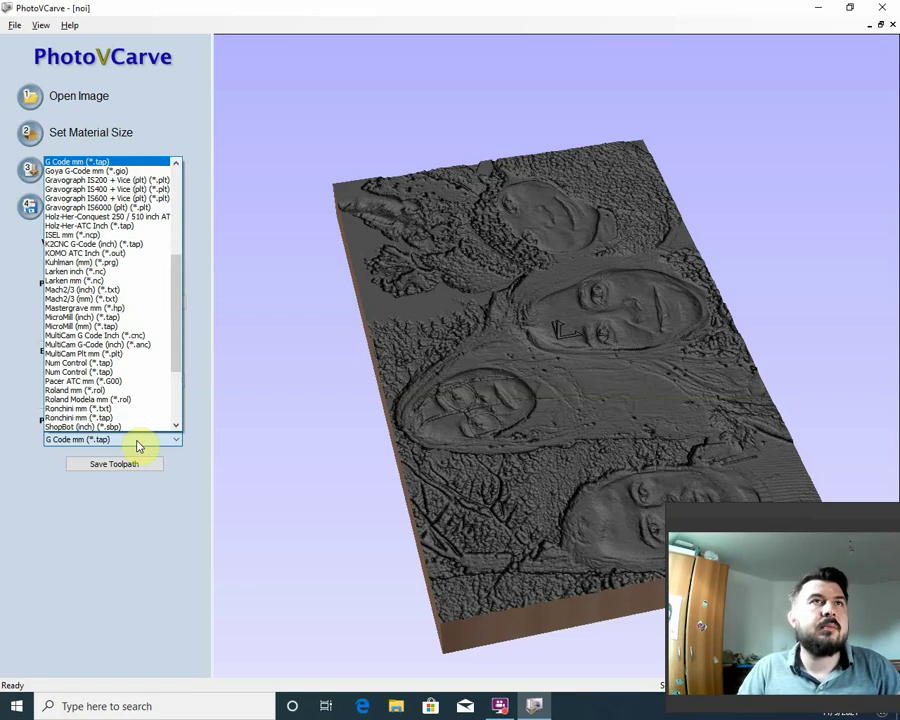
pyautogui.click(100, 163)
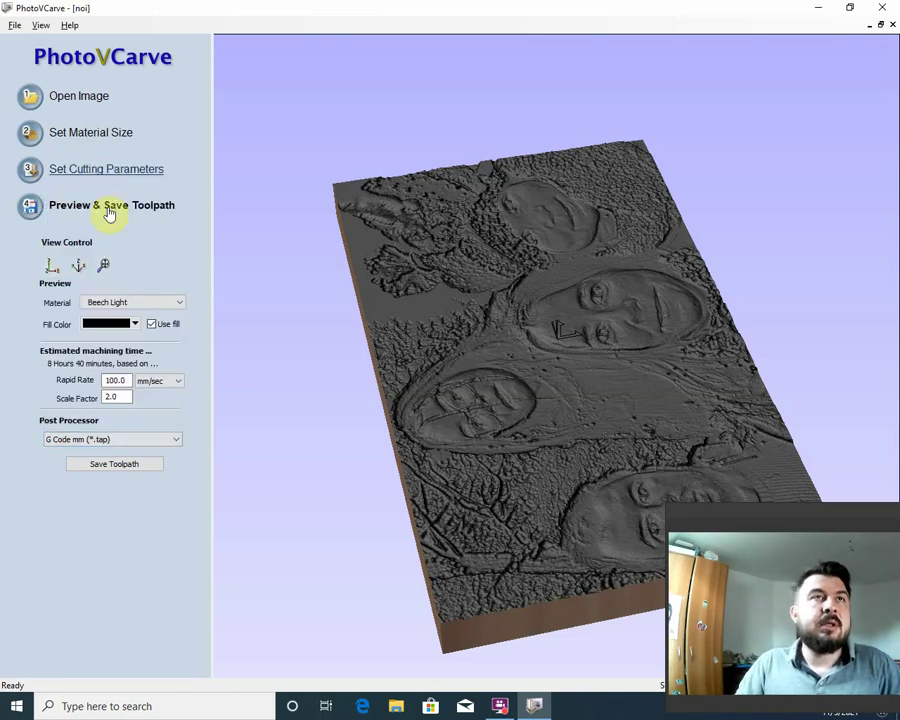
pyautogui.click(115, 466)
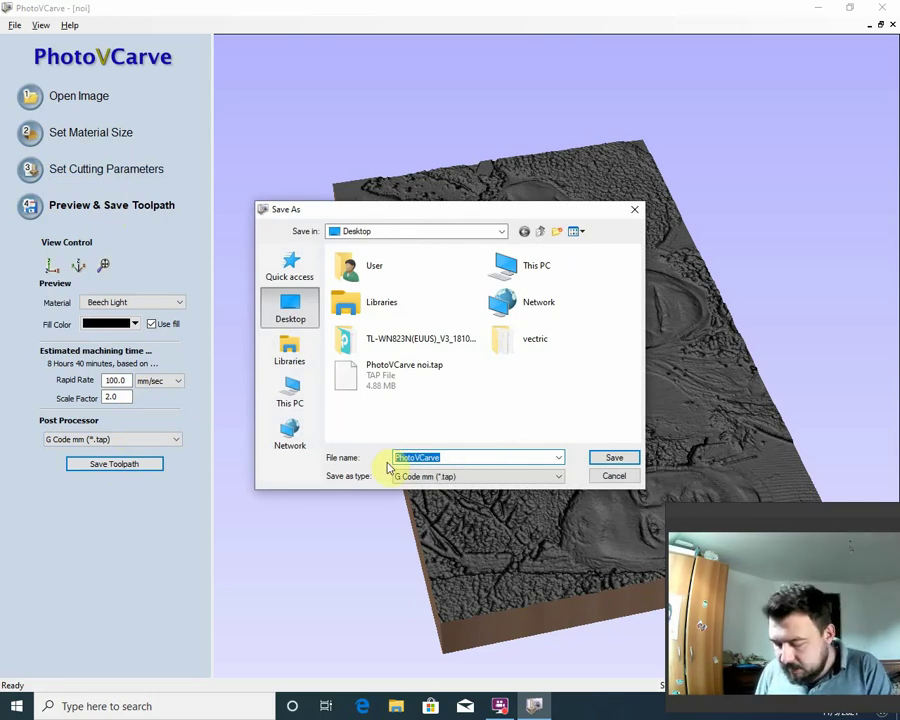
pyautogui.write('noi')
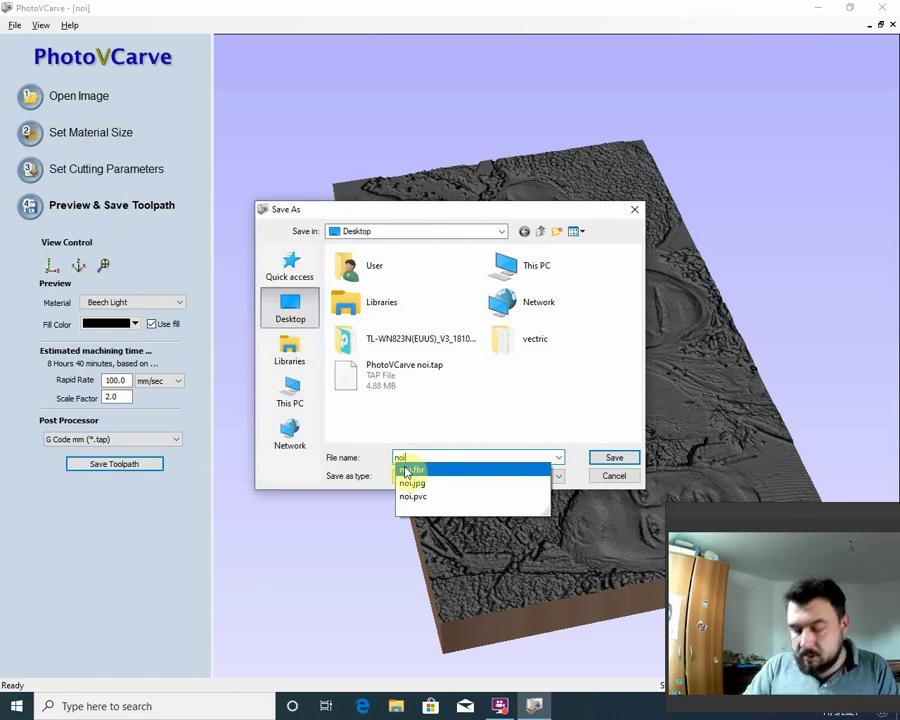
pyautogui.write('1')
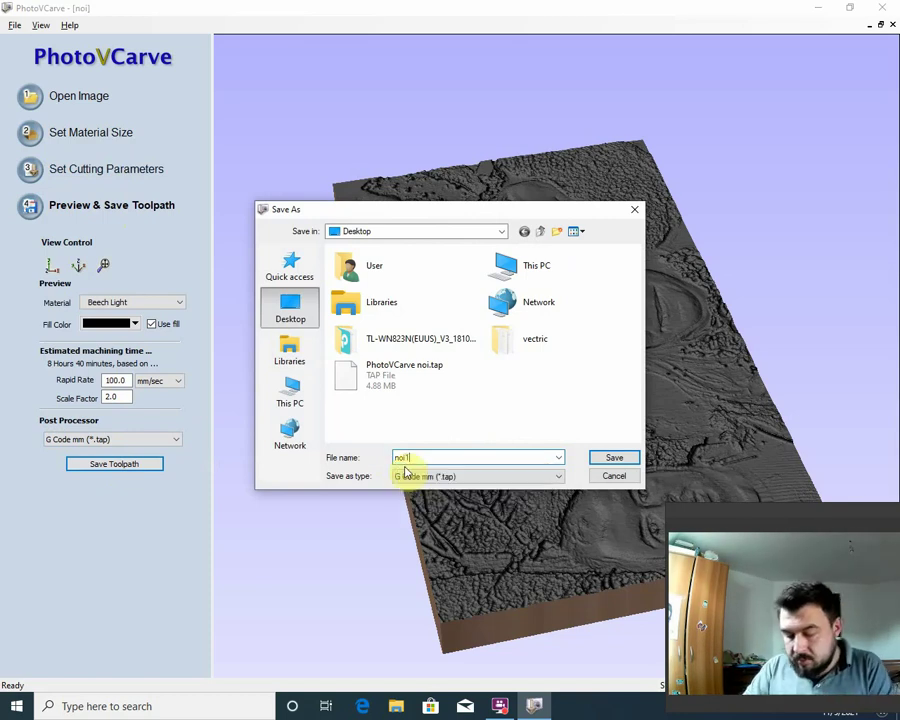
pyautogui.click(617, 459)
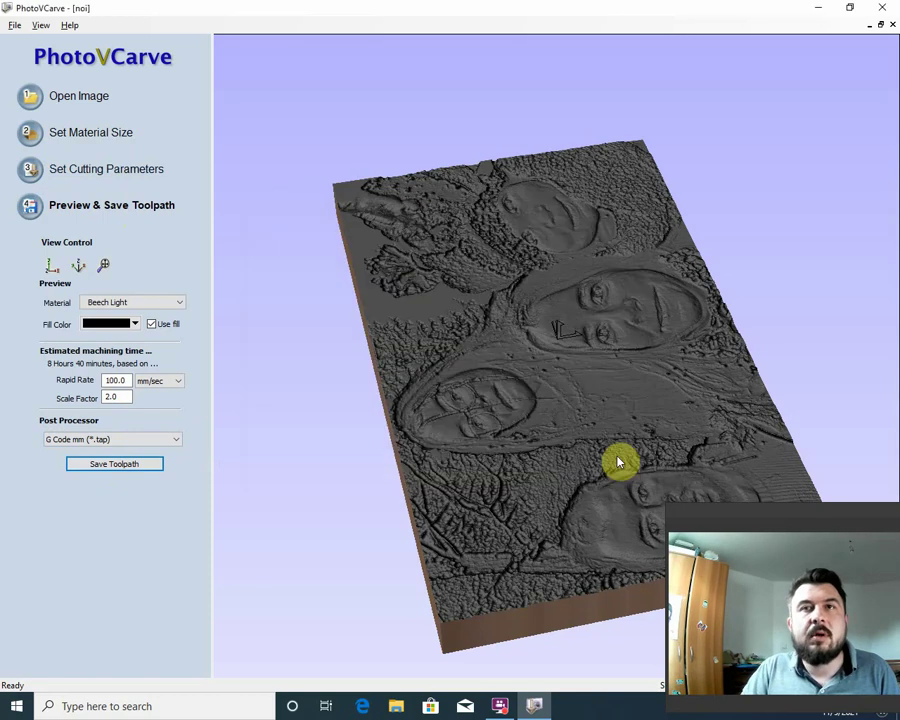